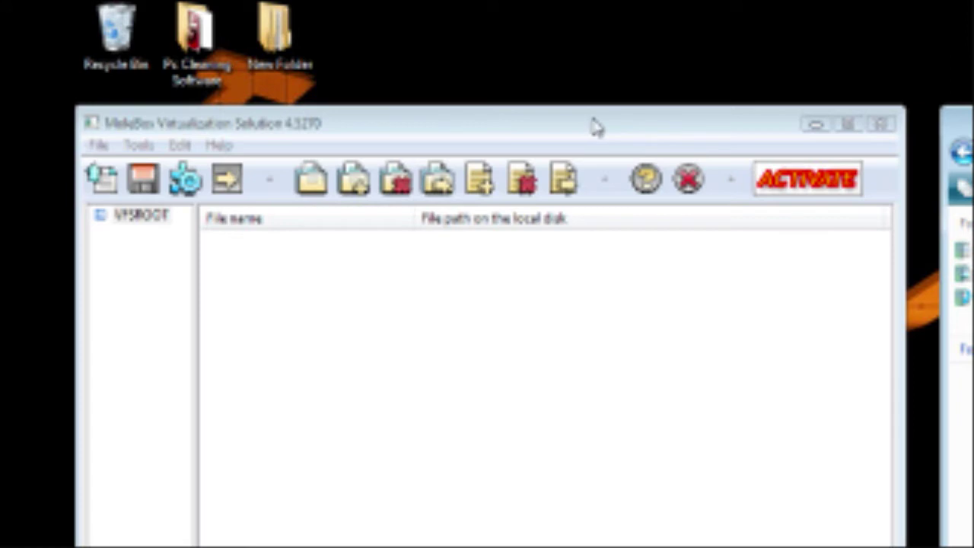
# Add the contents of the C:\demo\Game\Data folder to VFSROOT
pyautogui.moveTo(594, 124); pyautogui.dragTo(683, 119)
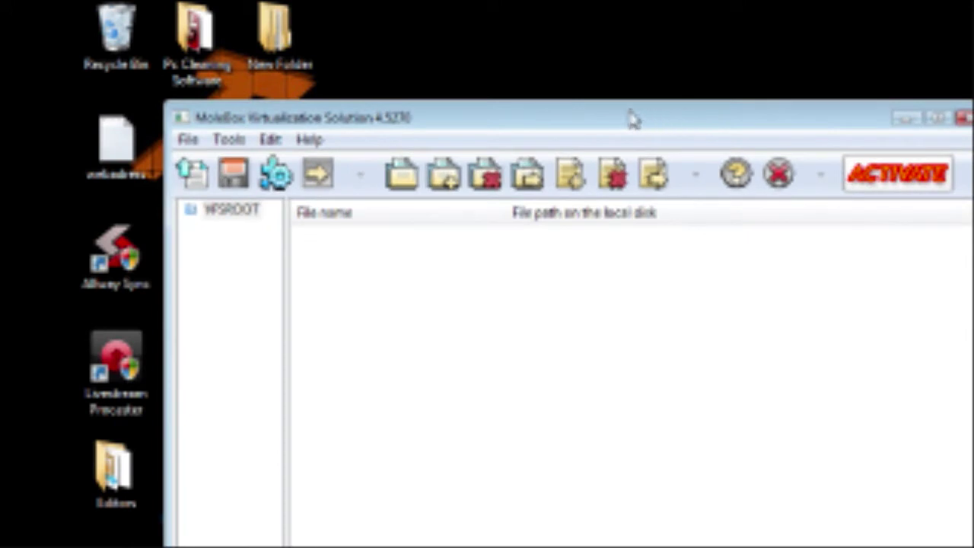
pyautogui.moveTo(631, 117)
pyautogui.mouseDown()
pyautogui.moveTo(663, 119)
pyautogui.moveTo(624, 119)
pyautogui.mouseUp()
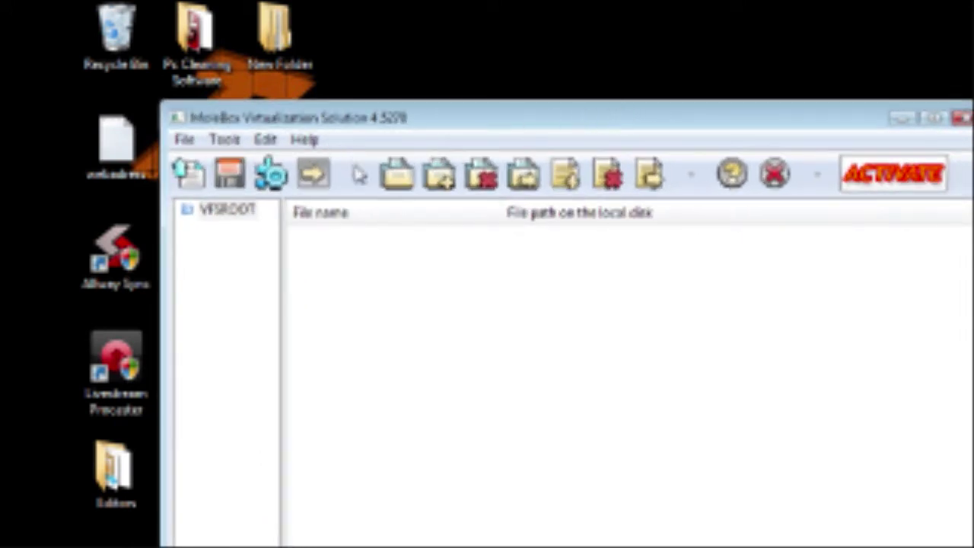
pyautogui.click(265, 140)
pyautogui.moveTo(305, 140)
pyautogui.moveTo(265, 139)
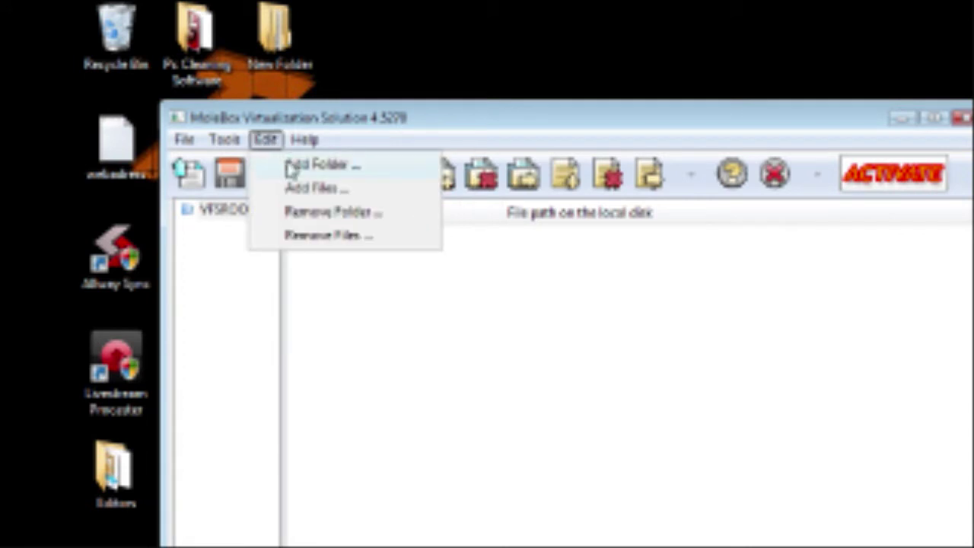
pyautogui.click(320, 165)
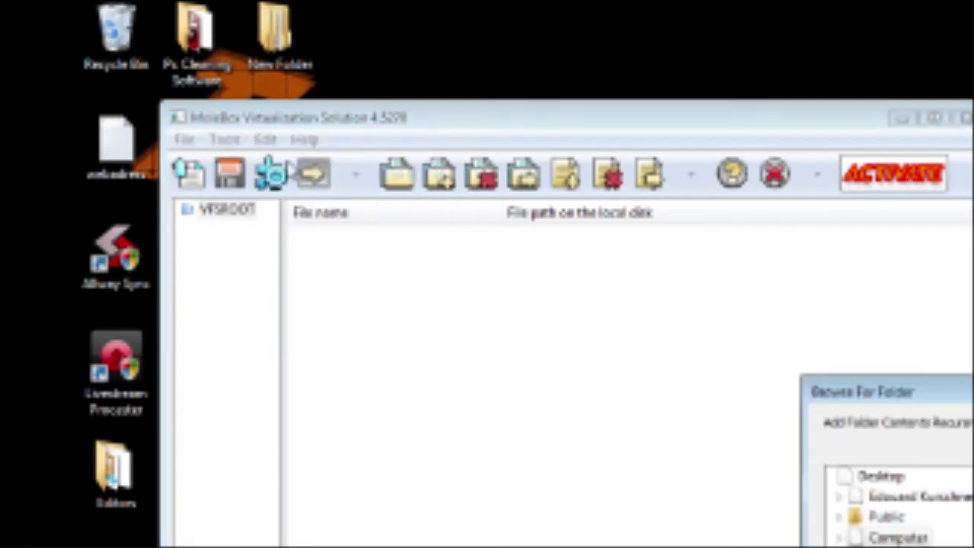
pyautogui.click(840, 537)
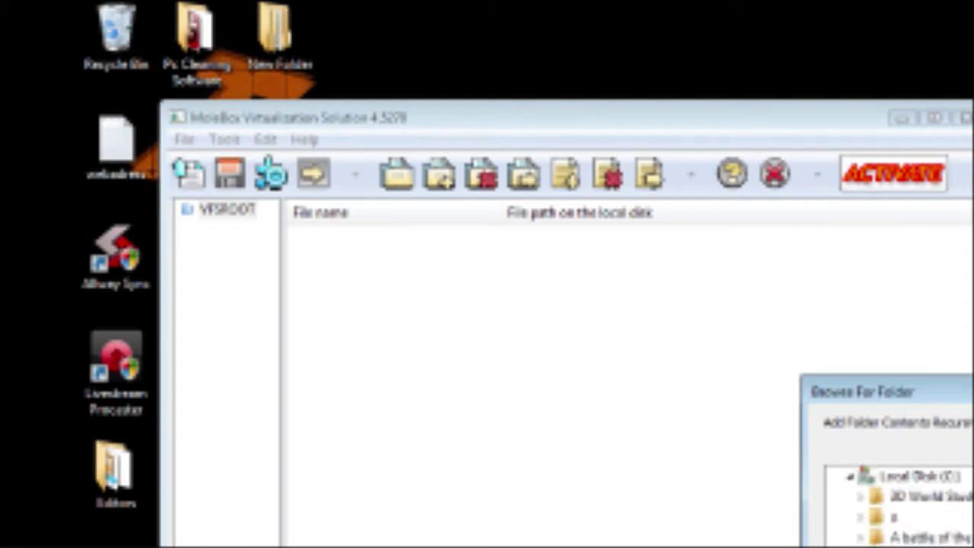
pyautogui.scroll(-10, 940, 544)
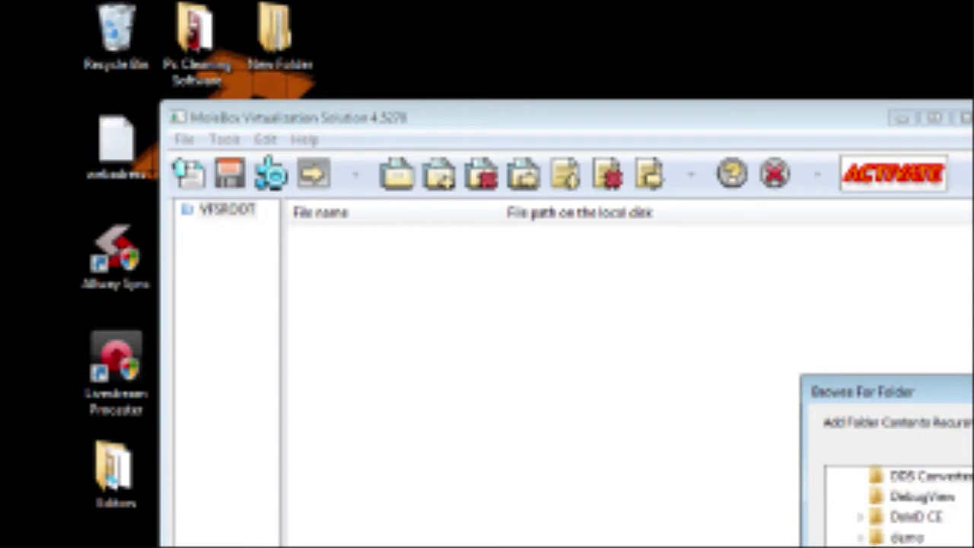
pyautogui.click(860, 538)
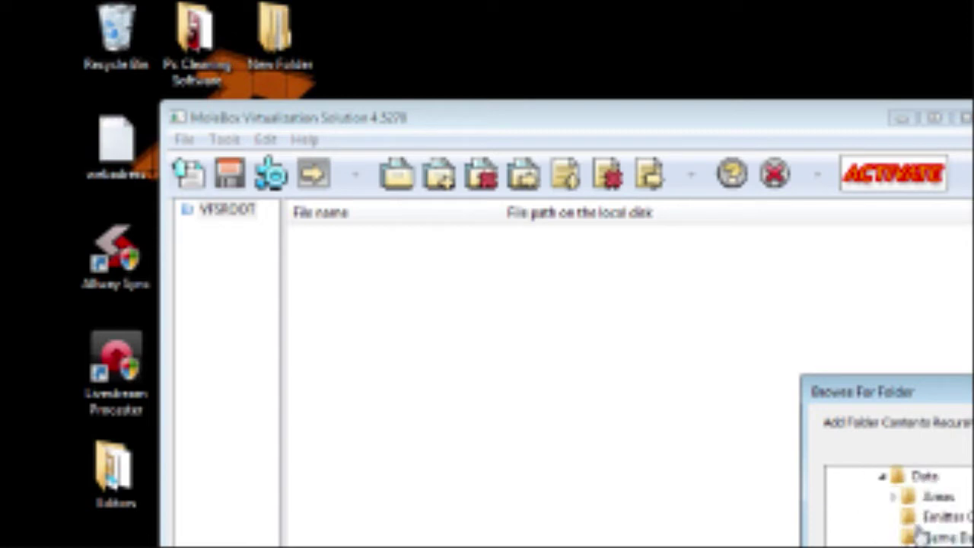
pyautogui.click(925, 478)
pyautogui.press('Return')
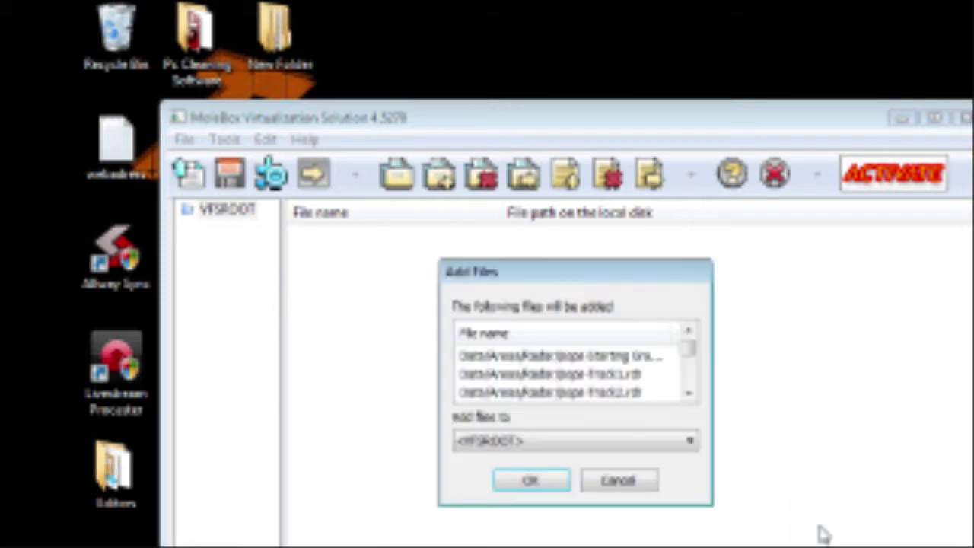
pyautogui.click(531, 482)
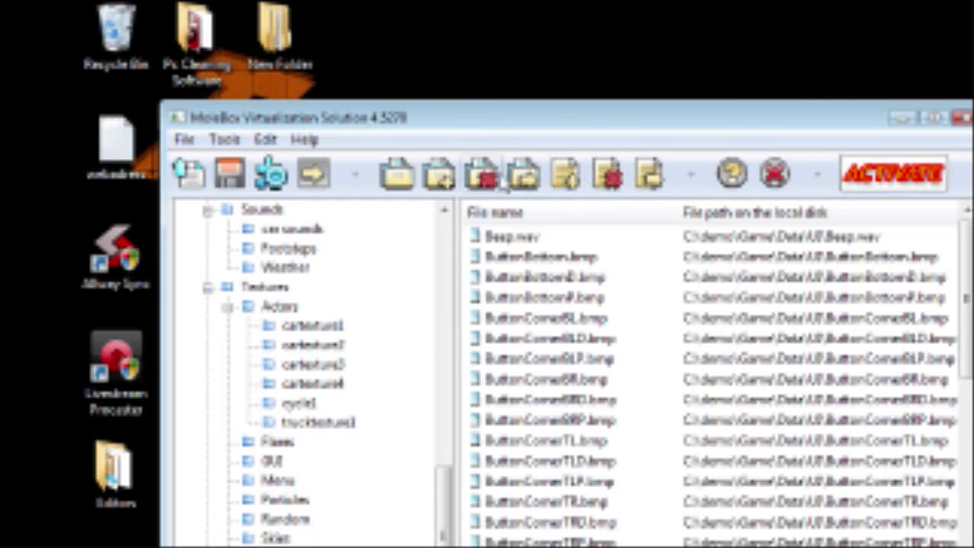
# Delete the UI folder and all its content from the package's Data folder
pyautogui.click(608, 174)
pyautogui.click(572, 411)
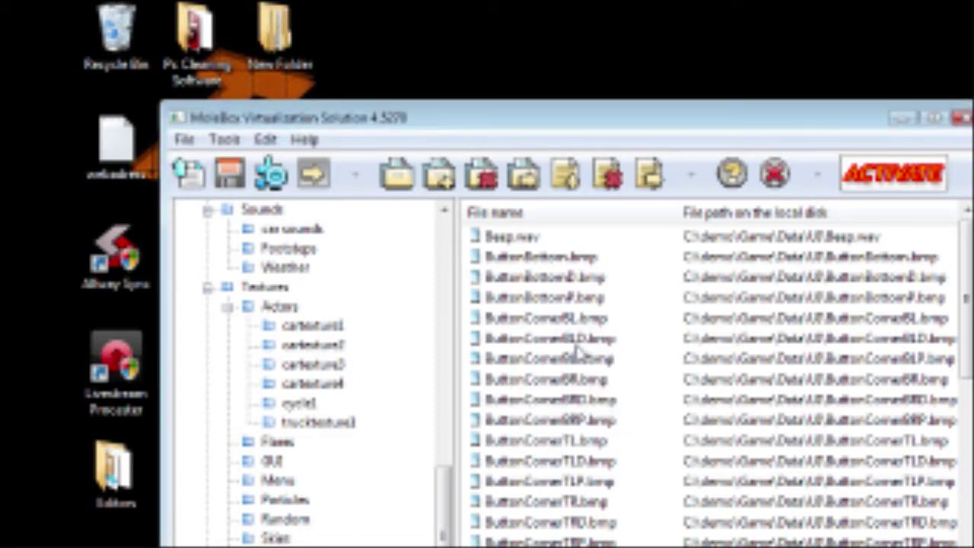
pyautogui.click(486, 176)
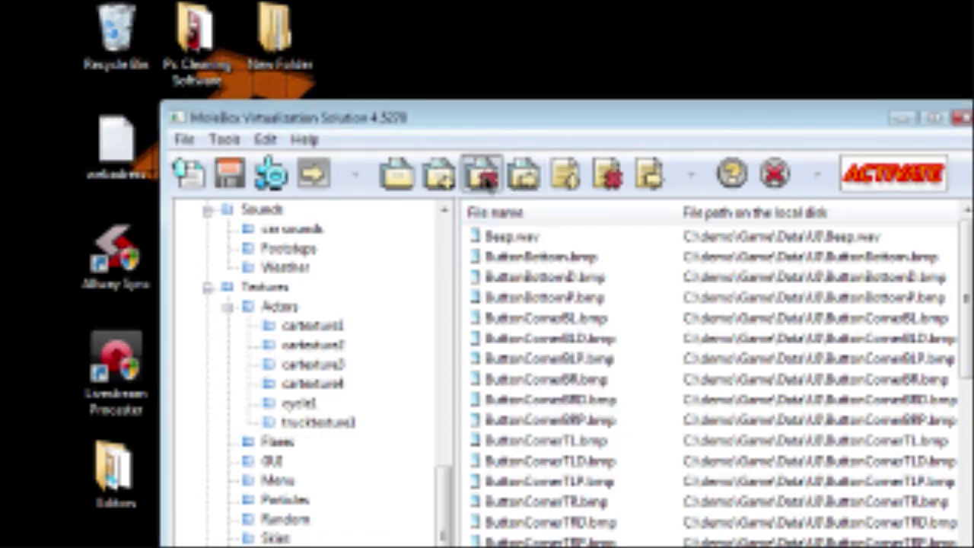
pyautogui.click(535, 412)
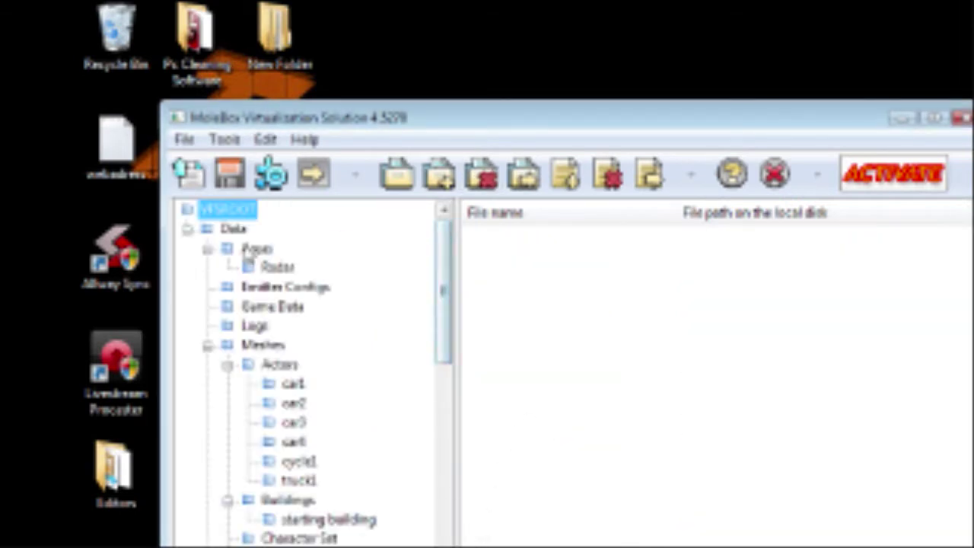
# Collapse the Textures, Sounds and Meshes branches in the package's folder tree
pyautogui.moveTo(450, 337); pyautogui.dragTo(448, 542)
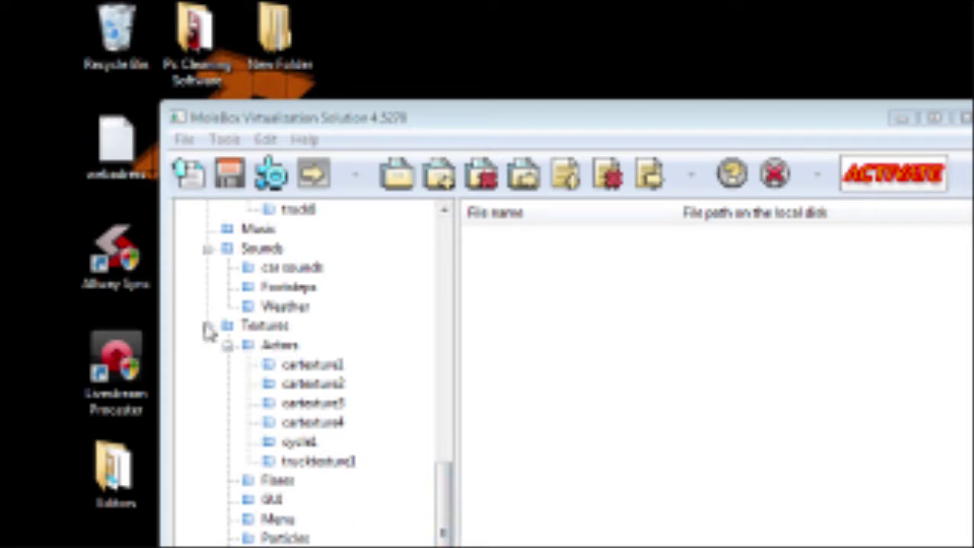
pyautogui.scroll(5, 209, 332)
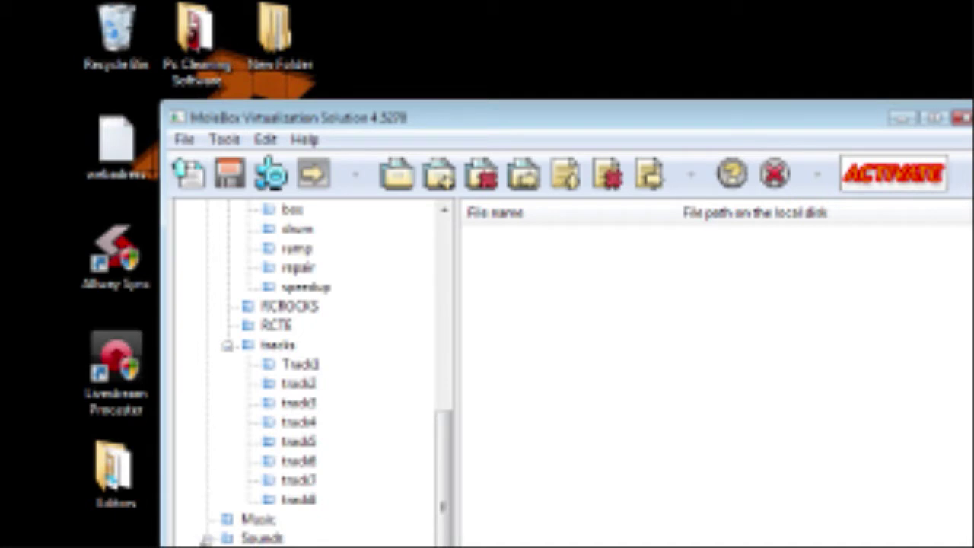
pyautogui.scroll(1, 209, 542)
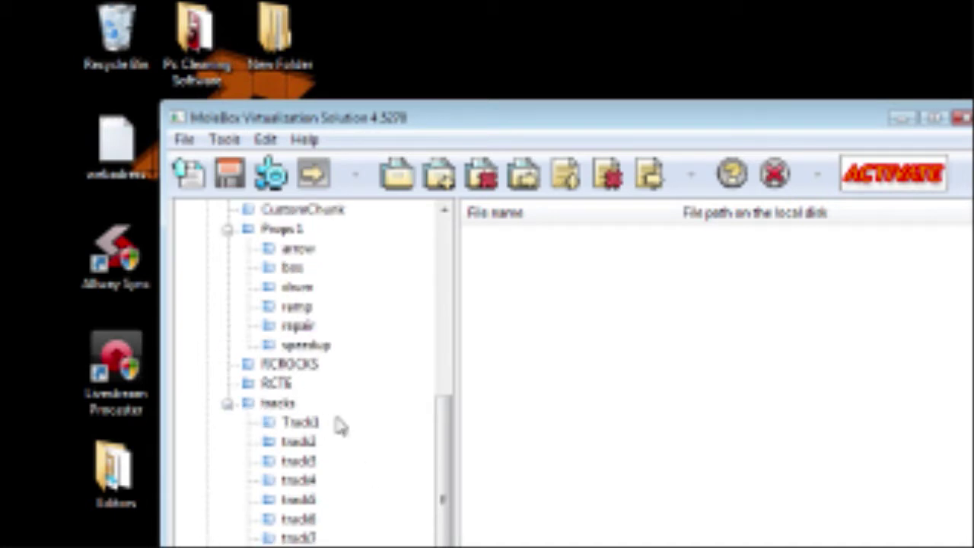
pyautogui.moveTo(439, 462); pyautogui.dragTo(444, 320)
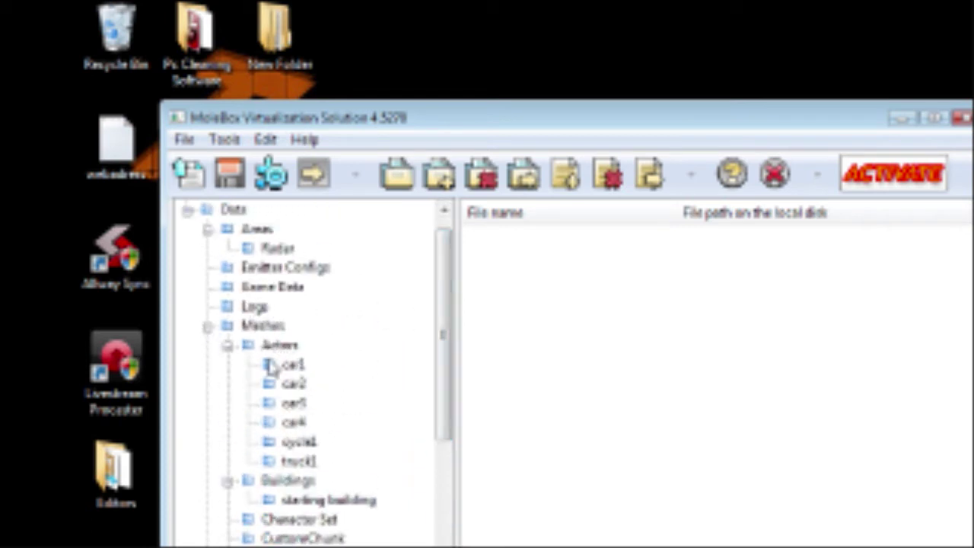
pyautogui.click(207, 327)
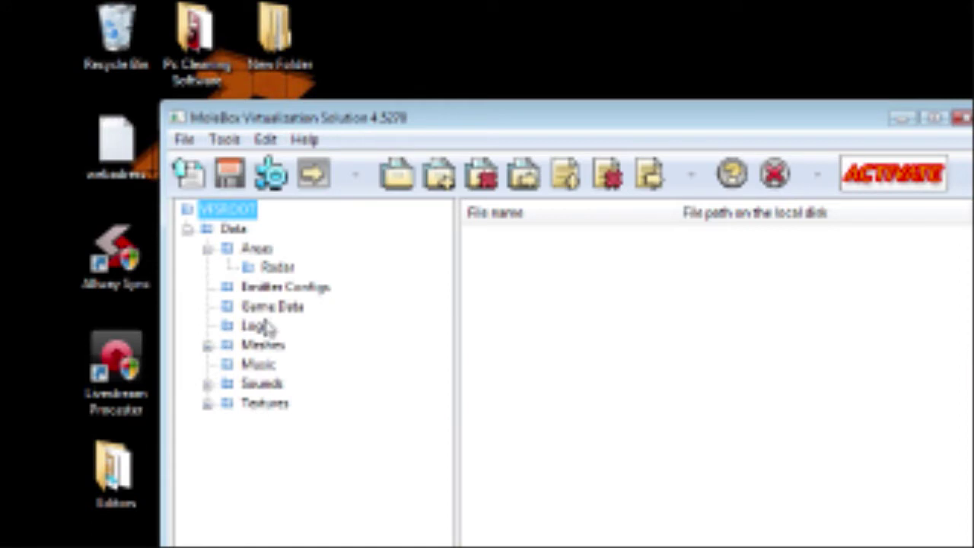
# Delete the Areas and Emitter Configs folders with all their content from the package's Data folder
pyautogui.click(260, 251)
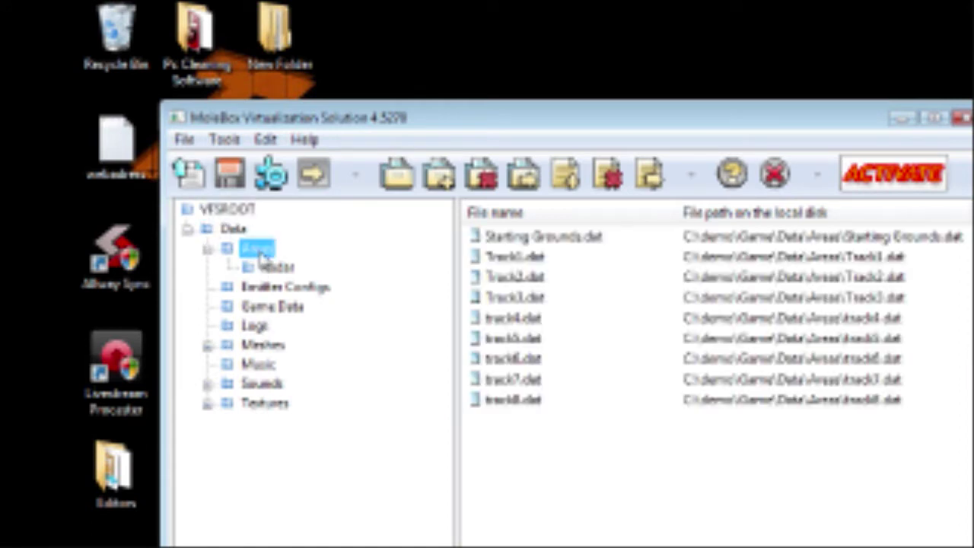
pyautogui.click(482, 174)
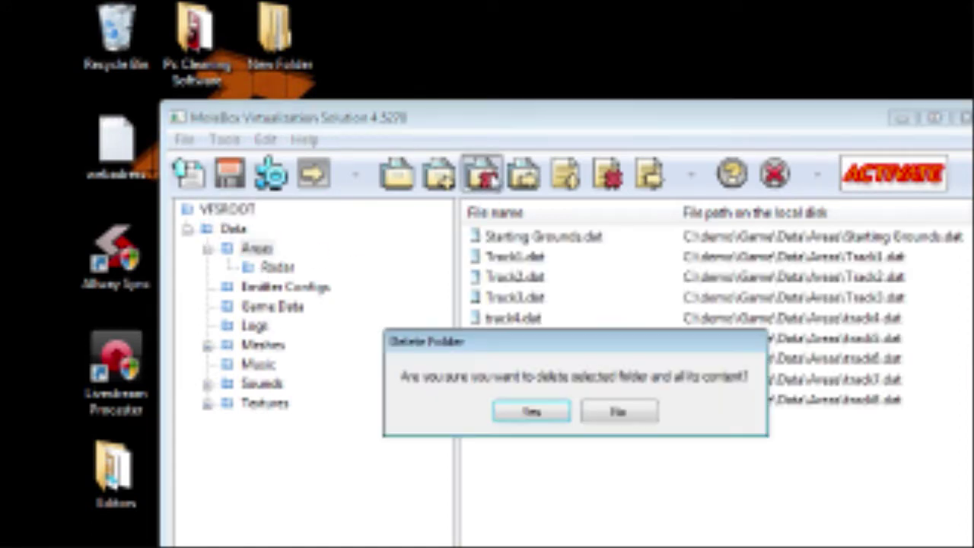
pyautogui.click(536, 412)
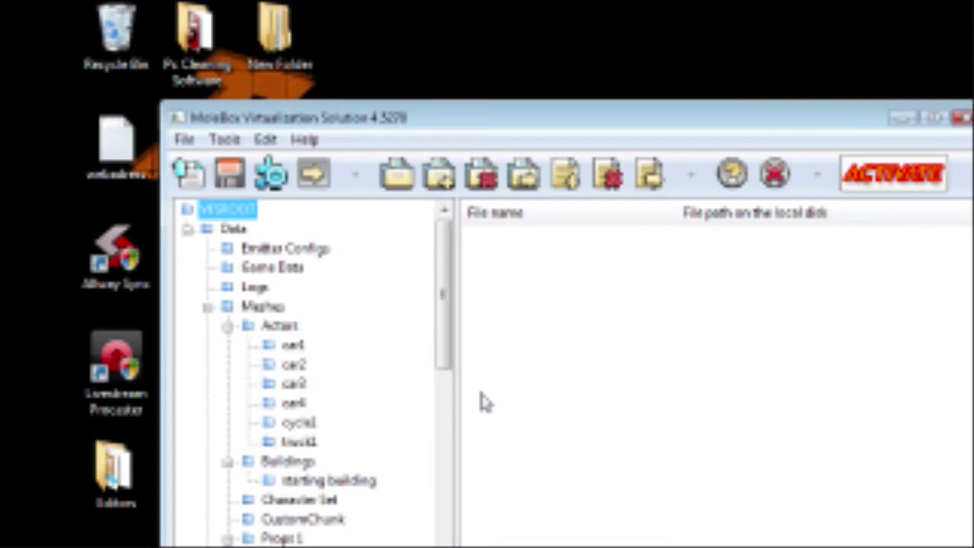
pyautogui.click(259, 252)
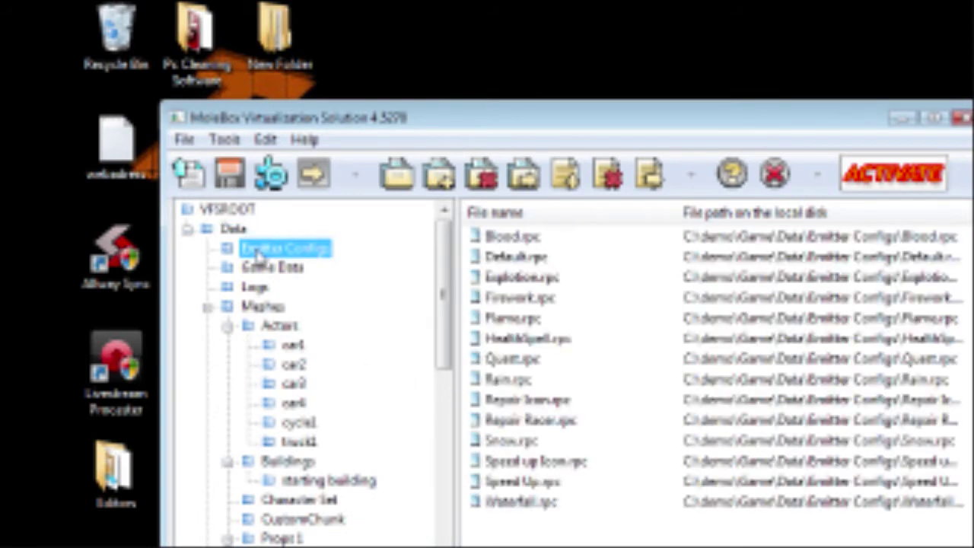
pyautogui.click(482, 174)
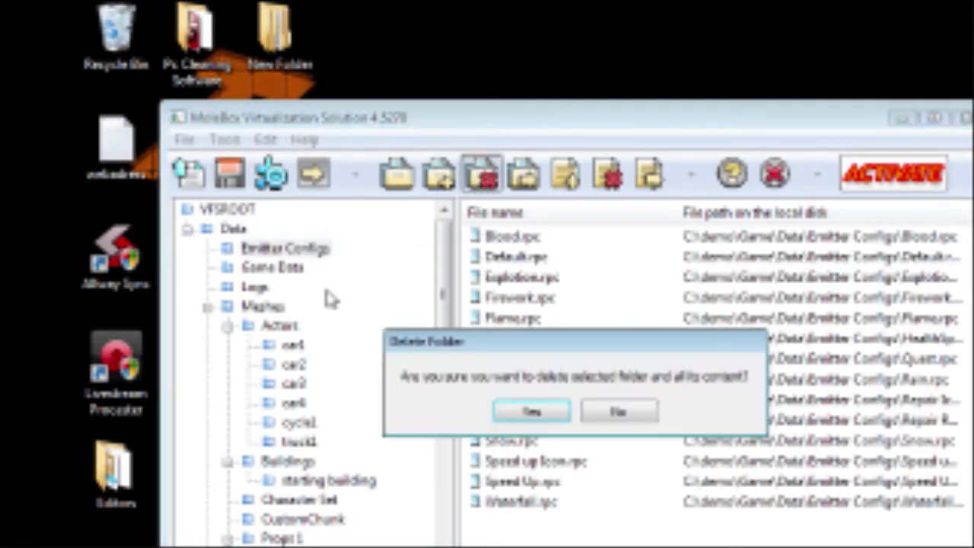
pyautogui.click(508, 412)
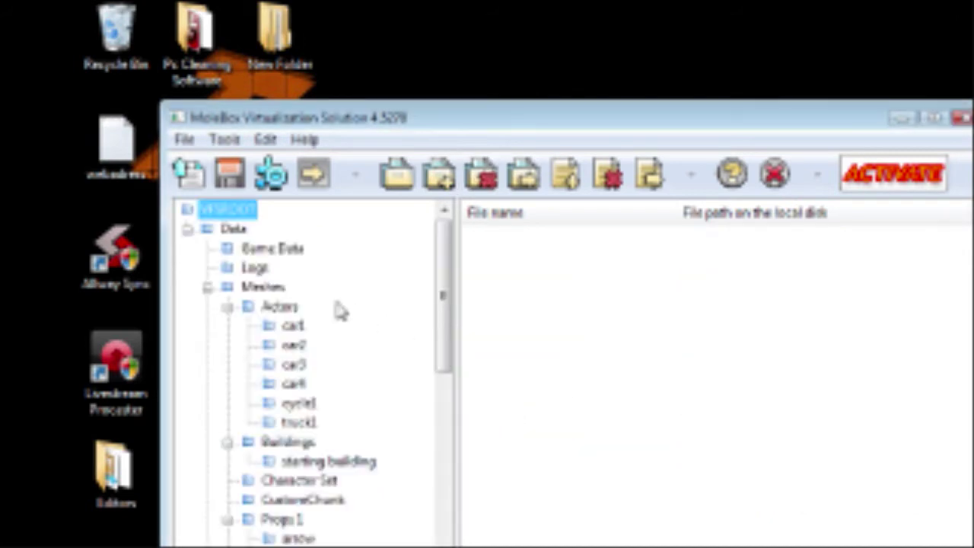
# Delete the Game Data and Logs folders with all their content from the package's Data folder
pyautogui.click(268, 250)
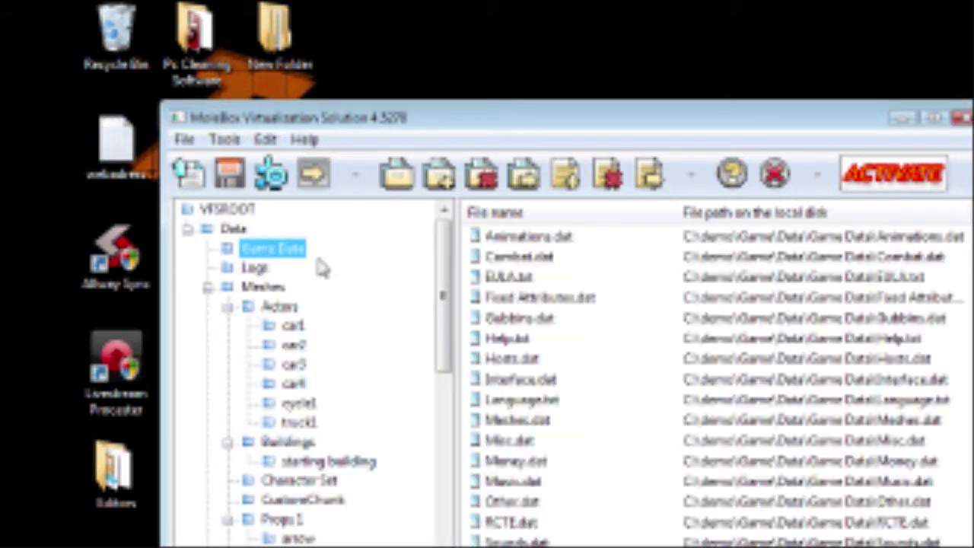
pyautogui.click(484, 176)
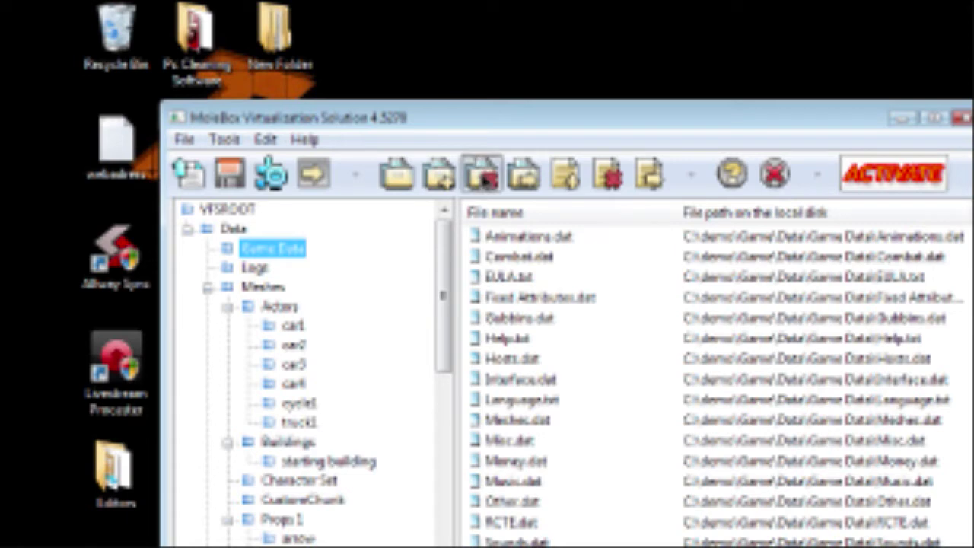
pyautogui.click(525, 413)
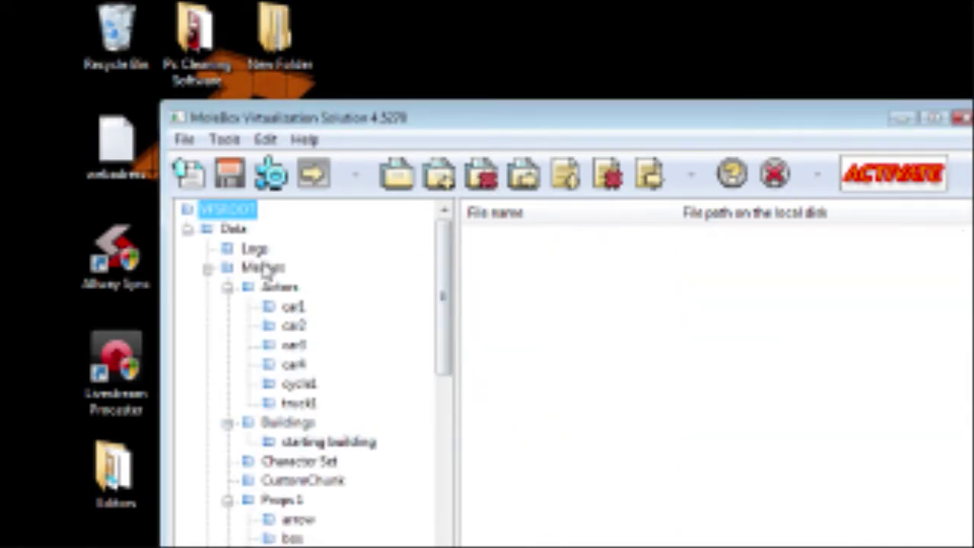
pyautogui.click(254, 249)
pyautogui.click(484, 187)
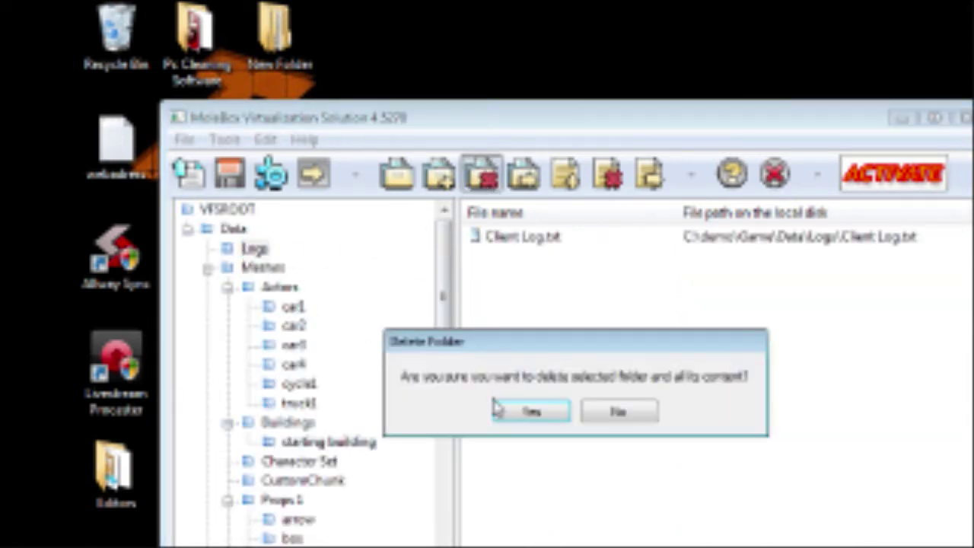
pyautogui.click(504, 406)
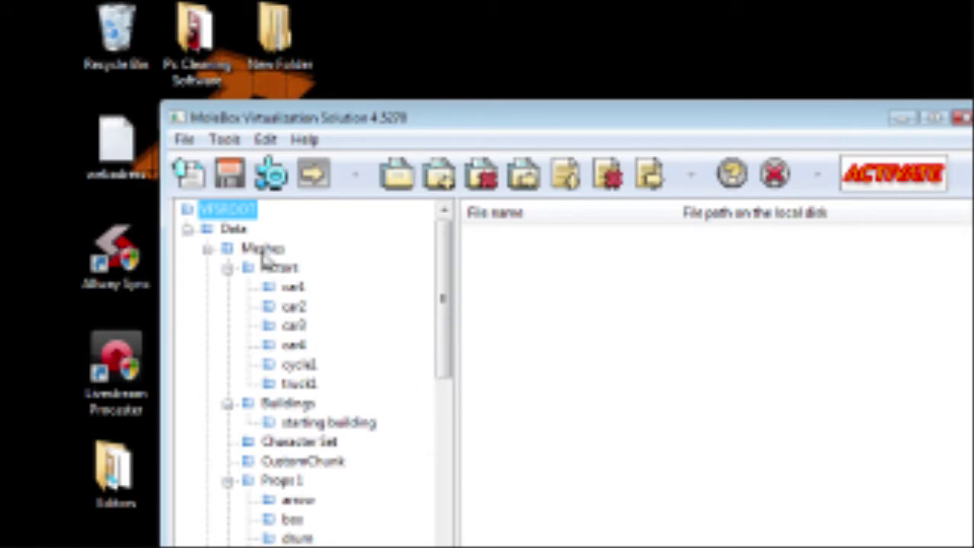
# Collapse the Meshes, Sounds and Textures folders that are left under Data
pyautogui.click(207, 249)
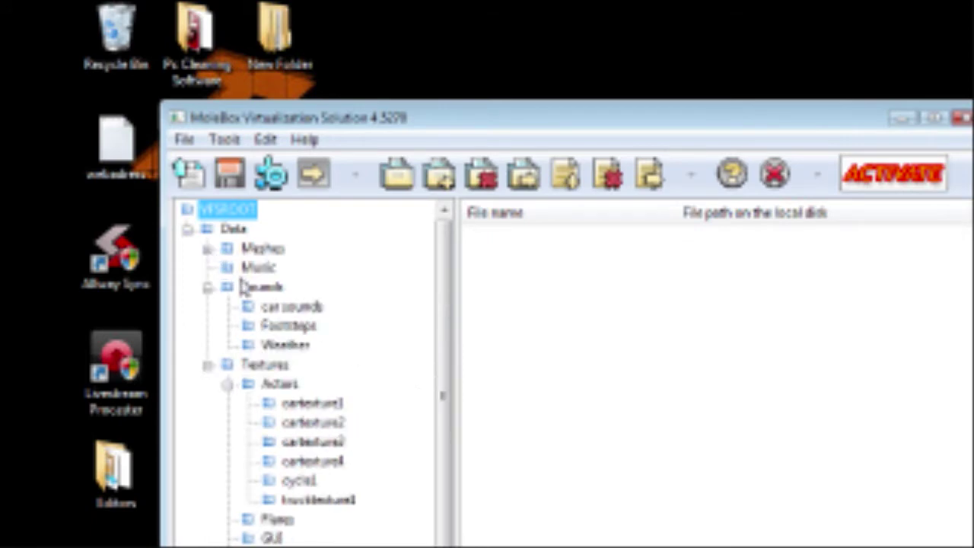
pyautogui.click(208, 287)
pyautogui.click(208, 308)
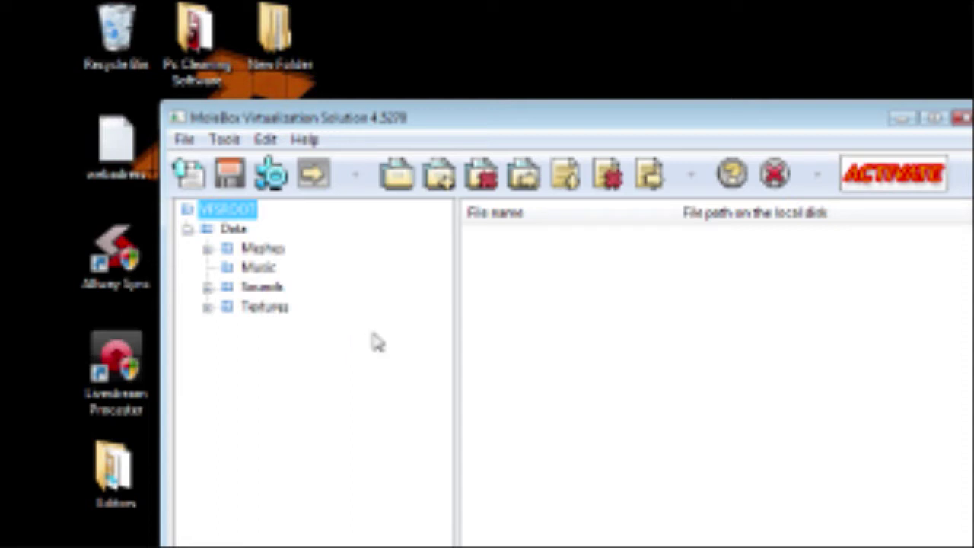
# Open the package options and turn off Executable package
pyautogui.click(268, 142)
pyautogui.moveTo(225, 141)
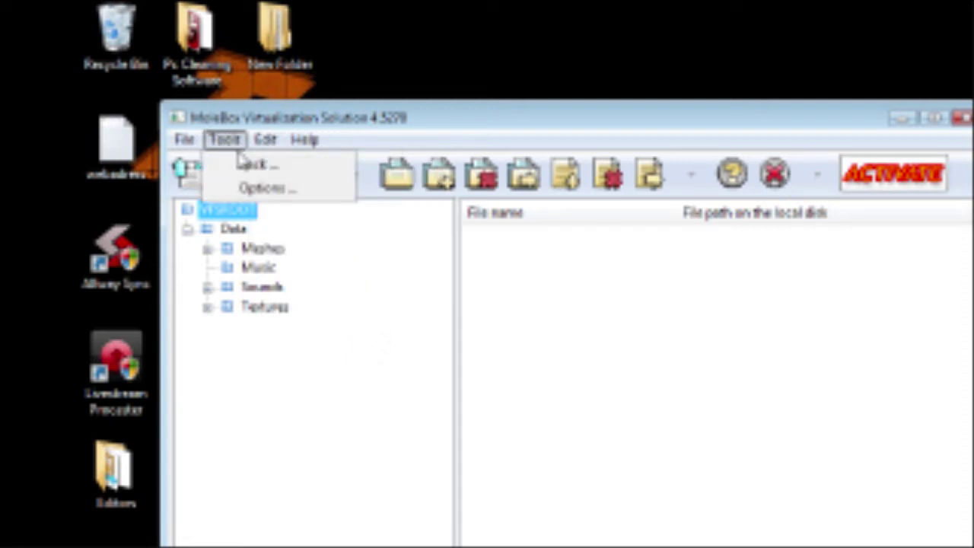
pyautogui.click(258, 190)
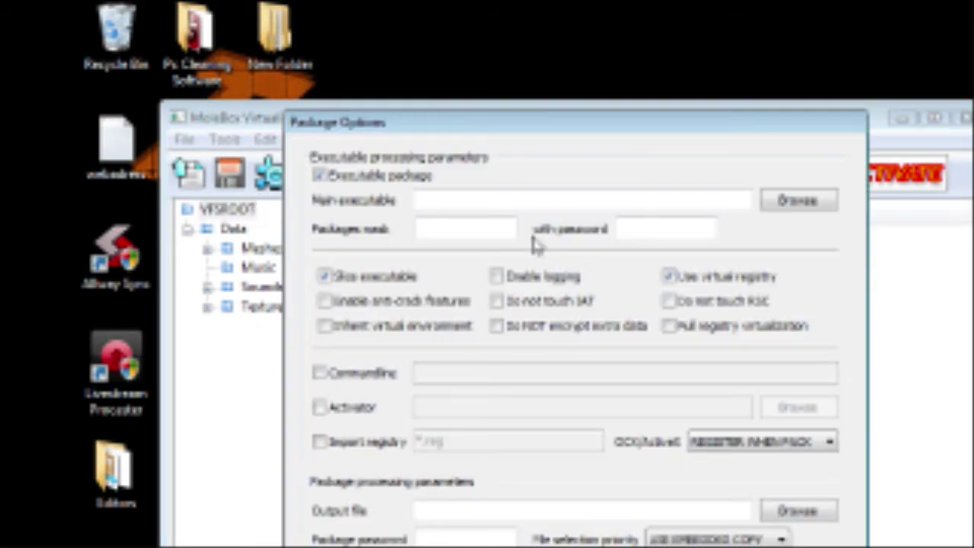
pyautogui.click(319, 176)
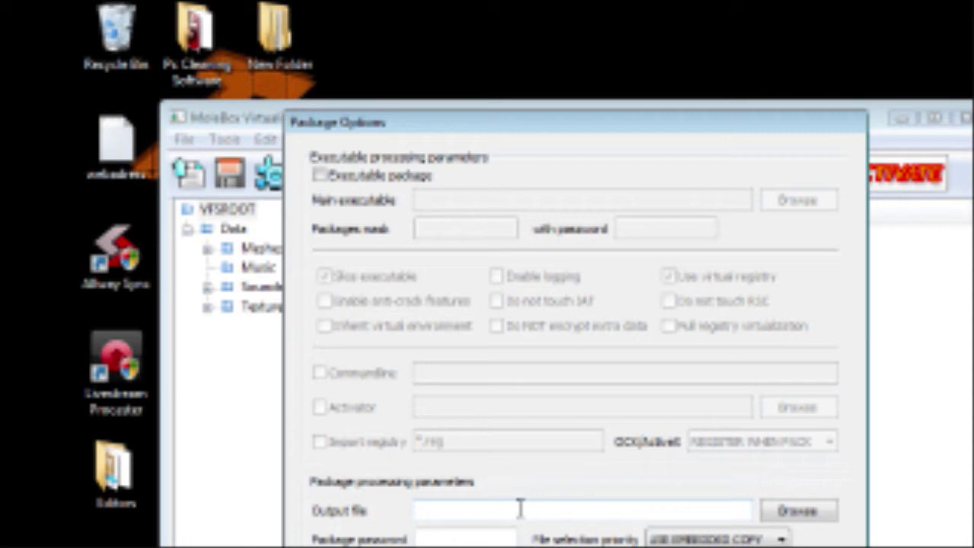
# Set the package's output file to Data.dat in the demo folder on drive C
pyautogui.click(520, 509)
pyautogui.click(789, 510)
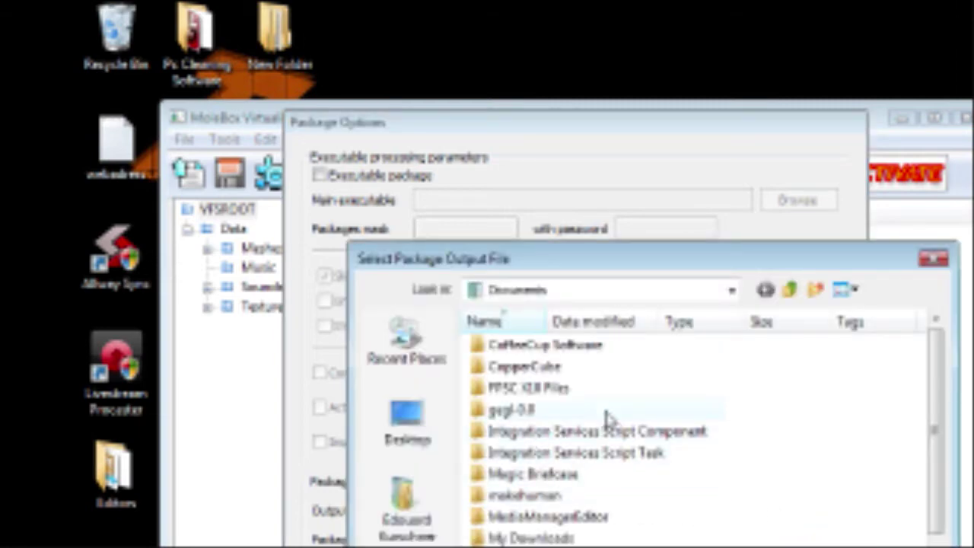
pyautogui.moveTo(936, 446); pyautogui.dragTo(939, 413)
pyautogui.click(407, 544)
pyautogui.doubleClick(494, 399)
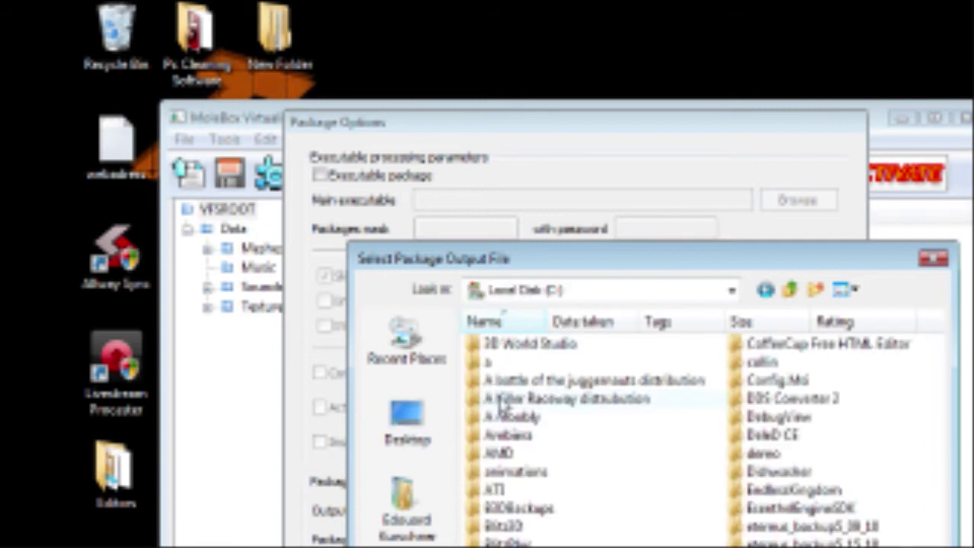
pyautogui.scroll(-3, 631, 434)
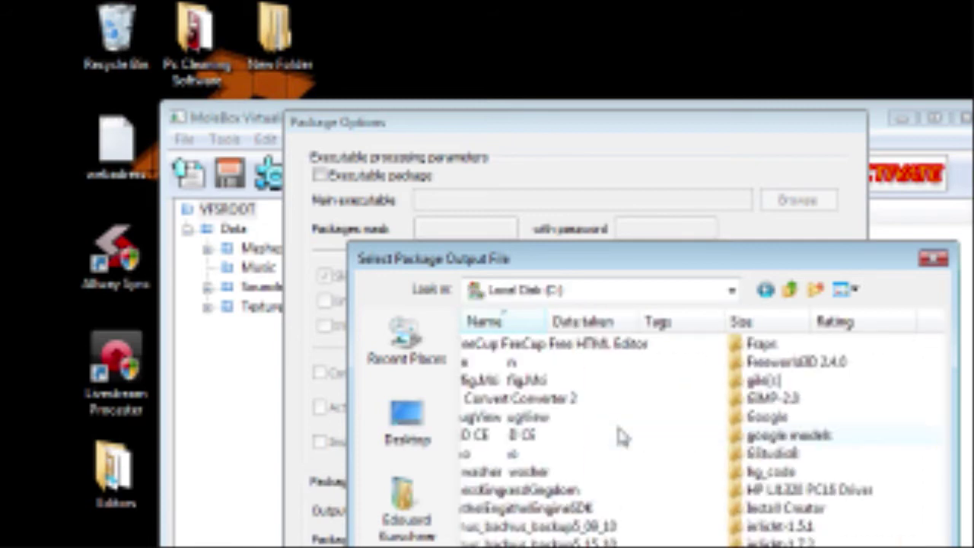
pyautogui.scroll(3, 622, 436)
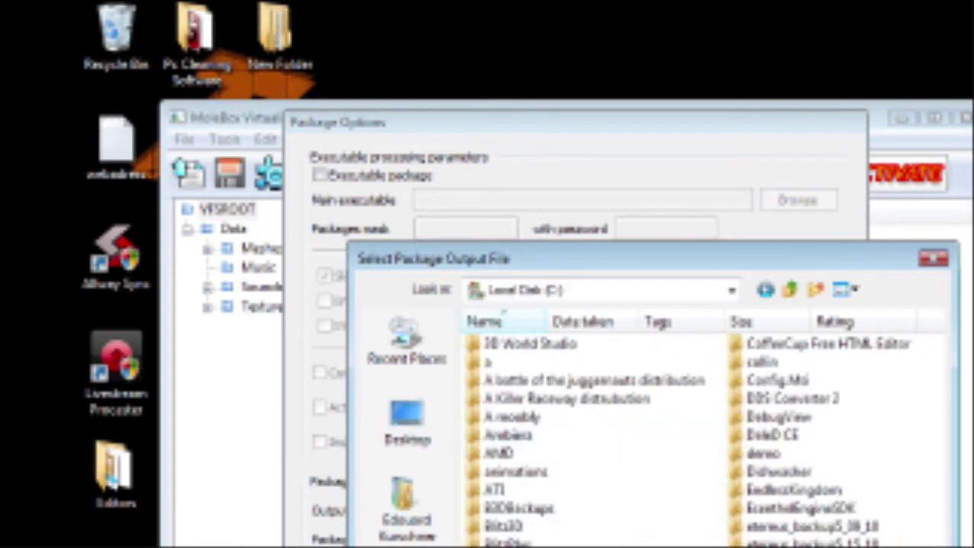
pyautogui.doubleClick(769, 454)
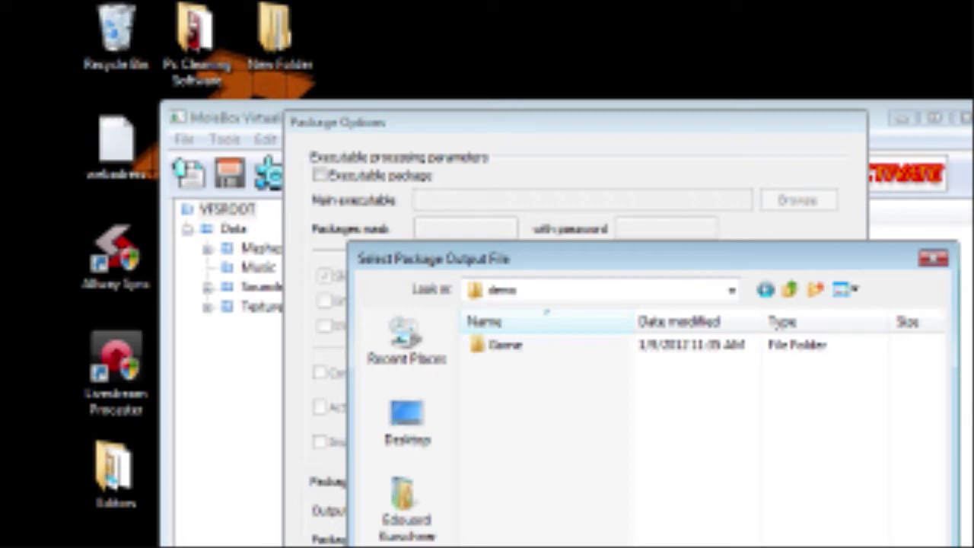
pyautogui.press('Return')
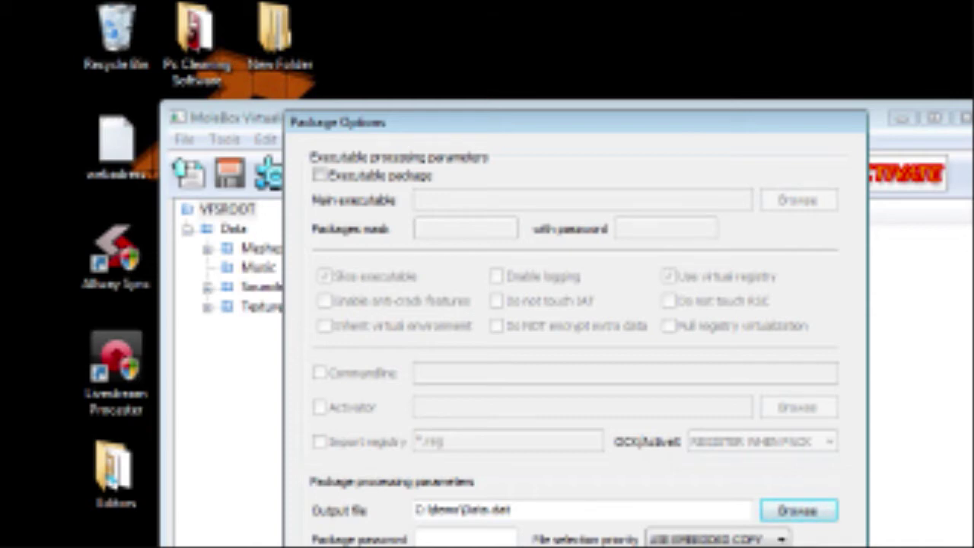
# Accept the package options and pack the Data folder into the output file
pyautogui.click(576, 546)
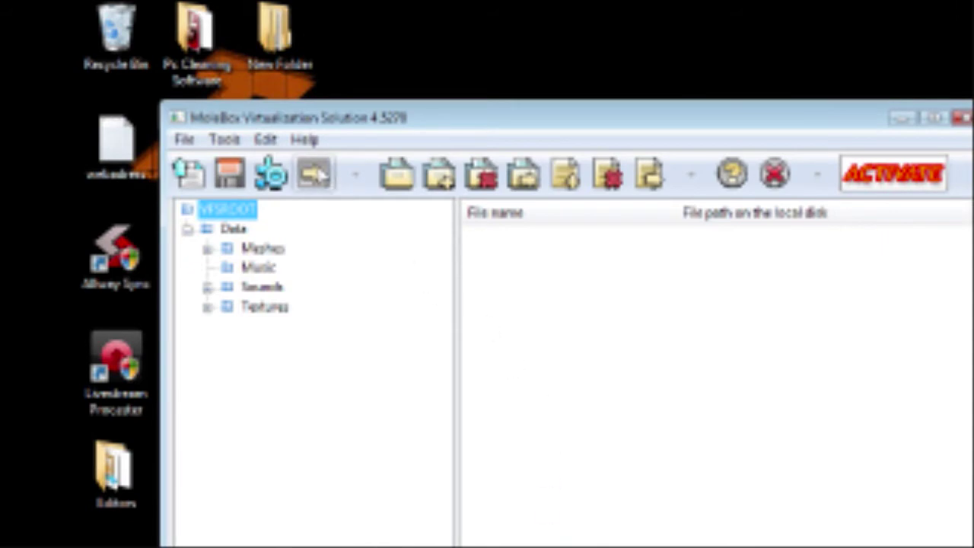
pyautogui.click(316, 175)
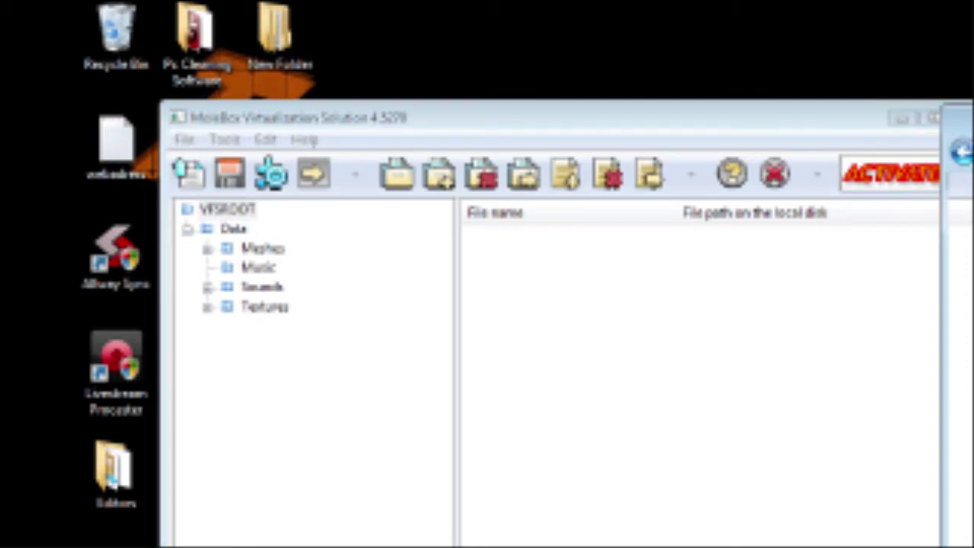
# Switch to Windows Explorer and place the packed Data file from C:\demo in its Game subfolder
pyautogui.click(902, 118)
pyautogui.moveTo(958, 114); pyautogui.dragTo(311, 104)
pyautogui.click(285, 349)
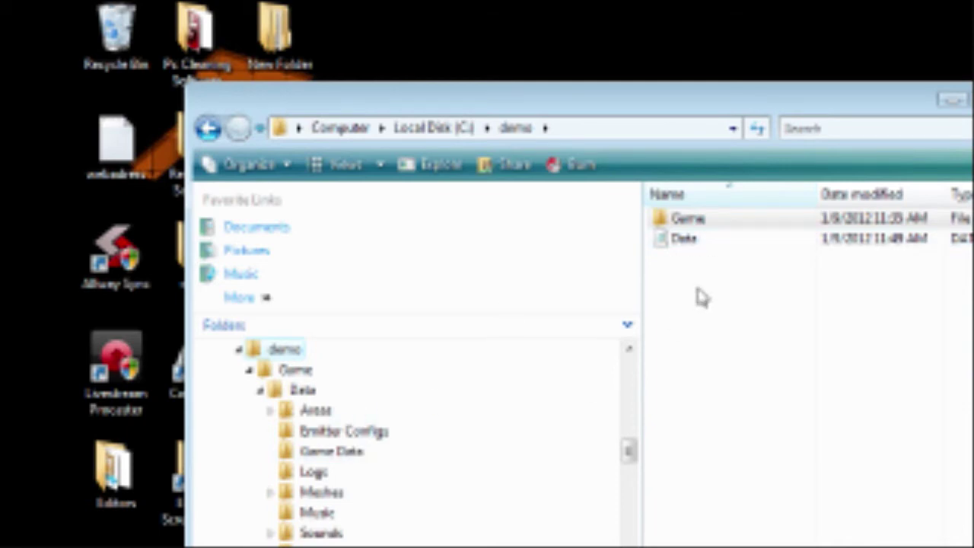
pyautogui.click(703, 246)
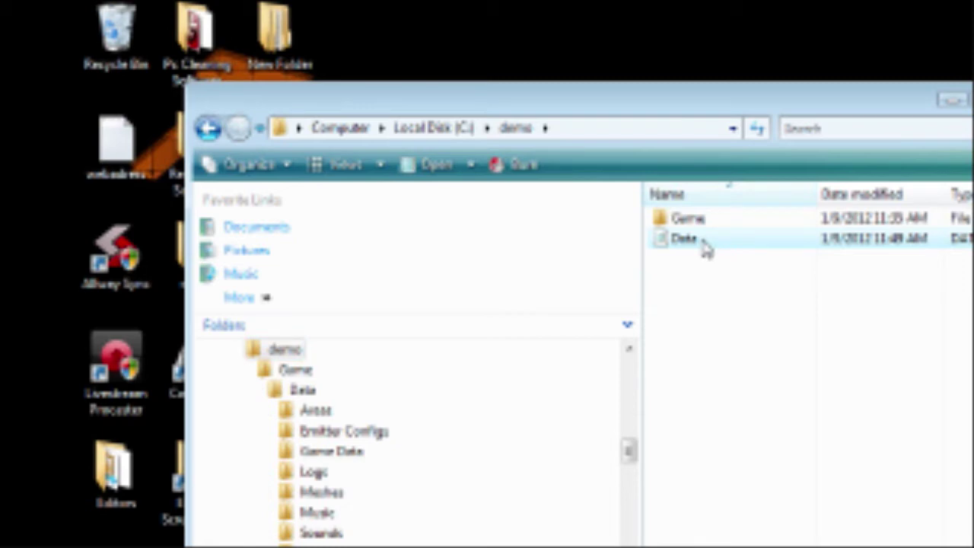
pyautogui.rightClick(702, 241)
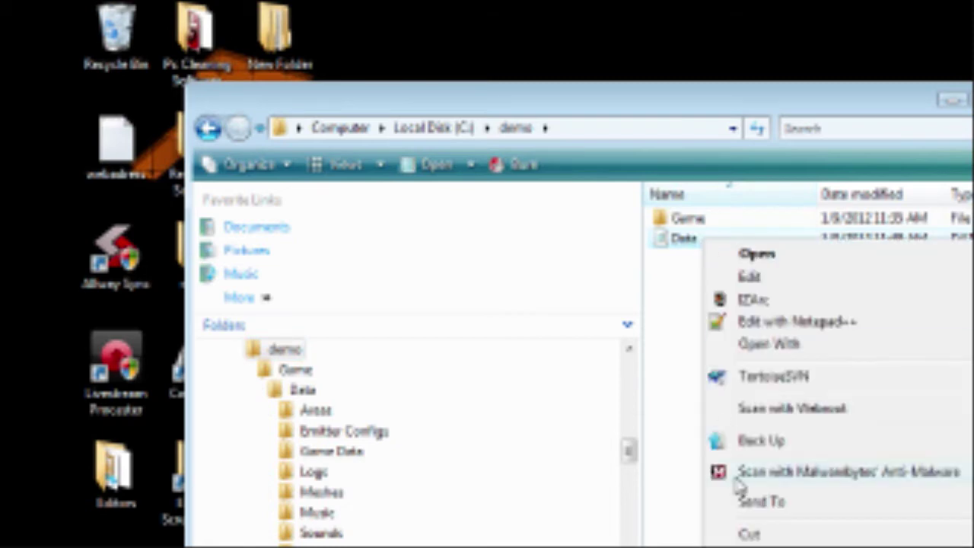
pyautogui.press('Escape')
pyautogui.click(303, 390)
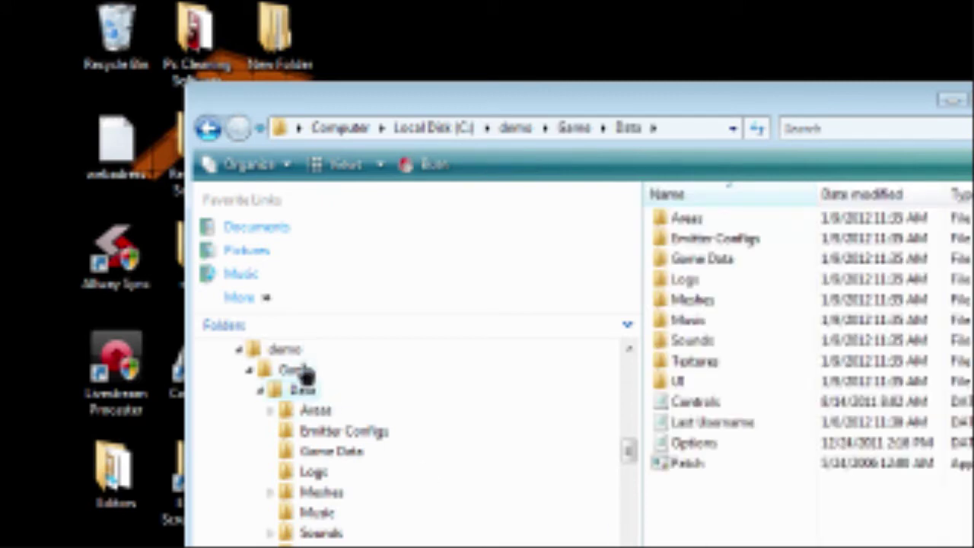
pyautogui.click(297, 371)
pyautogui.rightClick(305, 373)
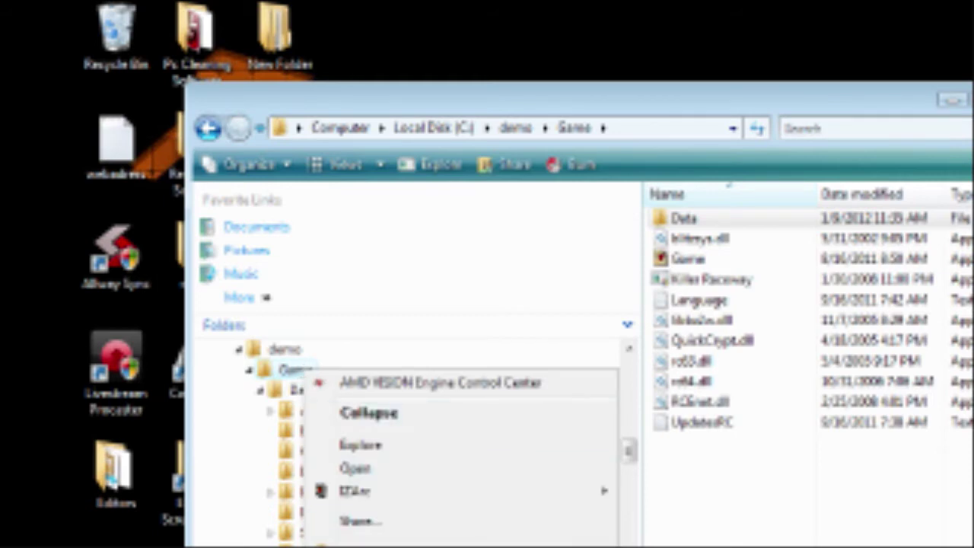
pyautogui.press('Escape')
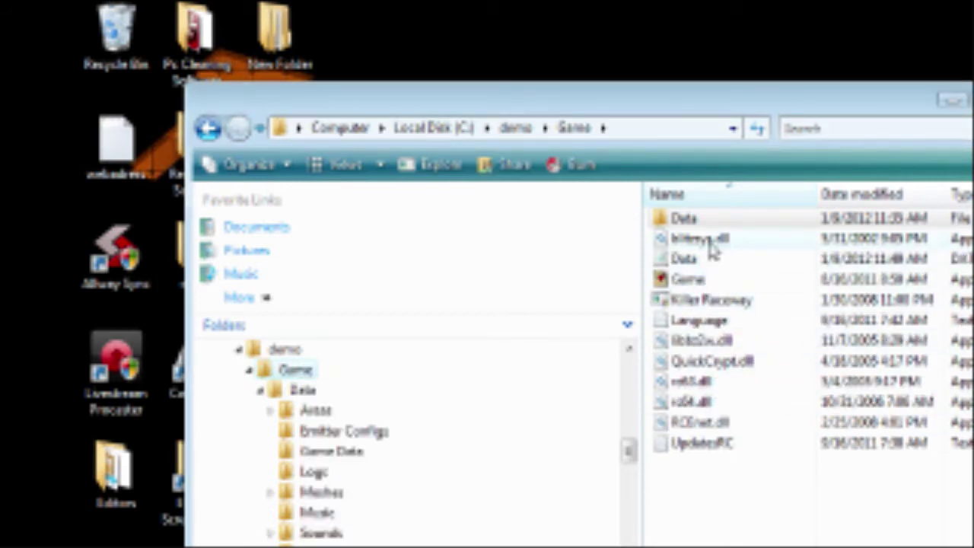
# Delete the original Meshes and Sounds folders from the Data folder in C:\demo\Game
pyautogui.click(297, 391)
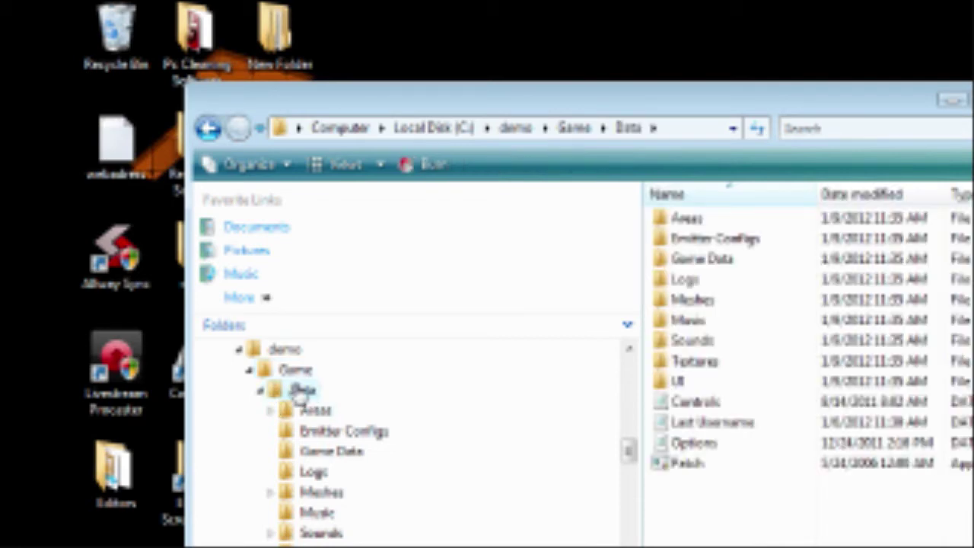
pyautogui.click(315, 493)
pyautogui.rightClick(316, 495)
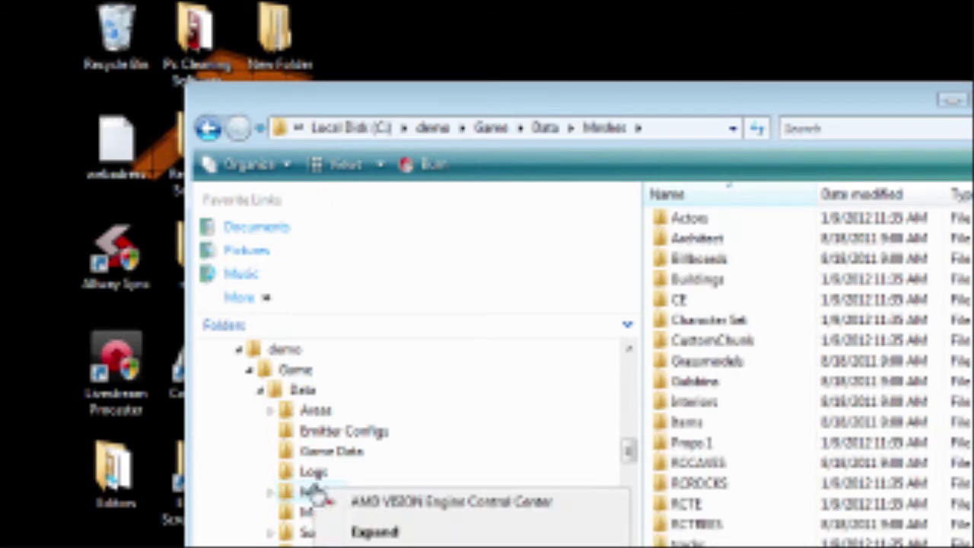
pyautogui.press('d')
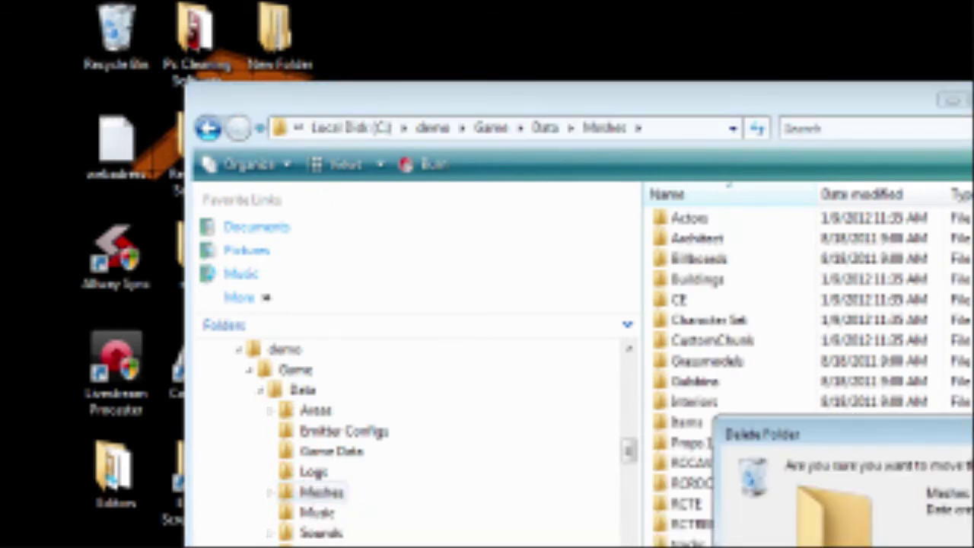
pyautogui.press('Return')
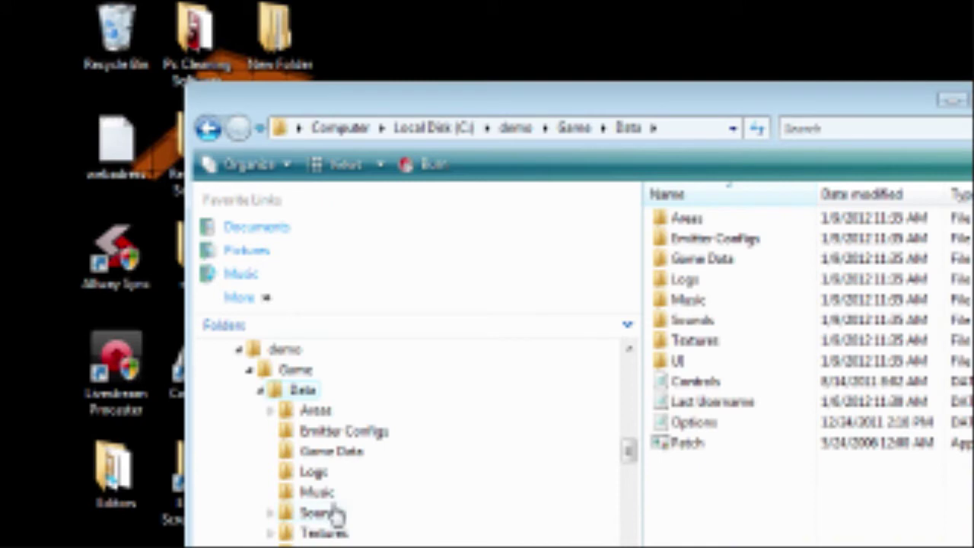
pyautogui.click(318, 514)
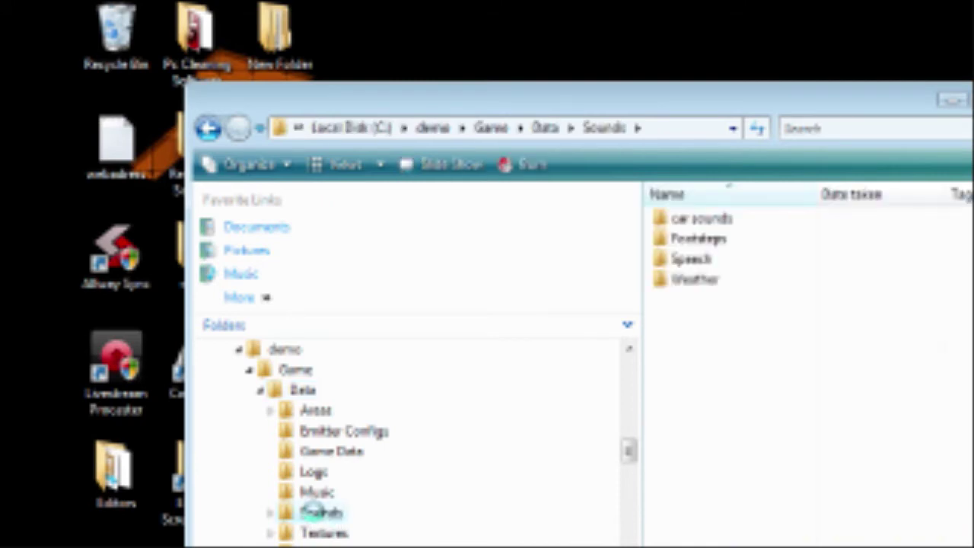
pyautogui.rightClick(315, 515)
pyautogui.press('d')
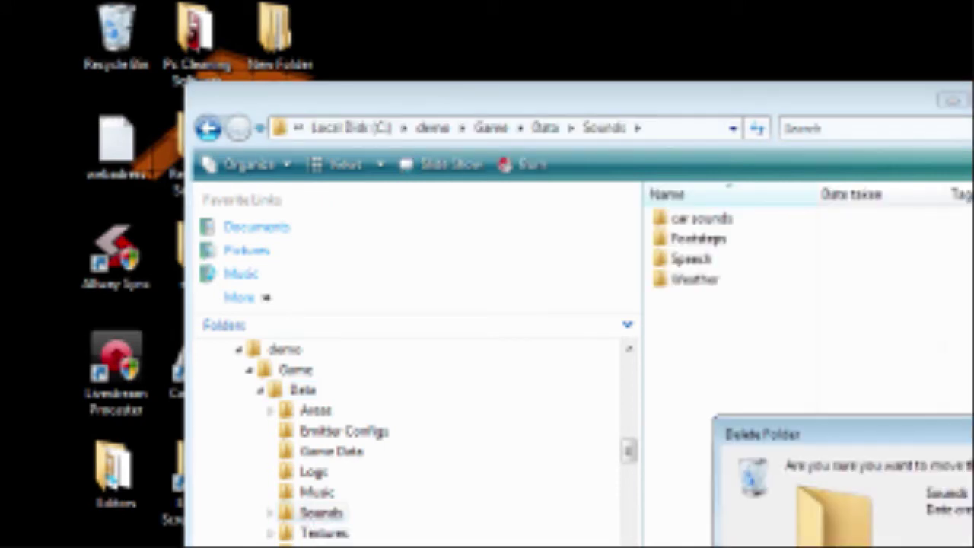
pyautogui.press('Return')
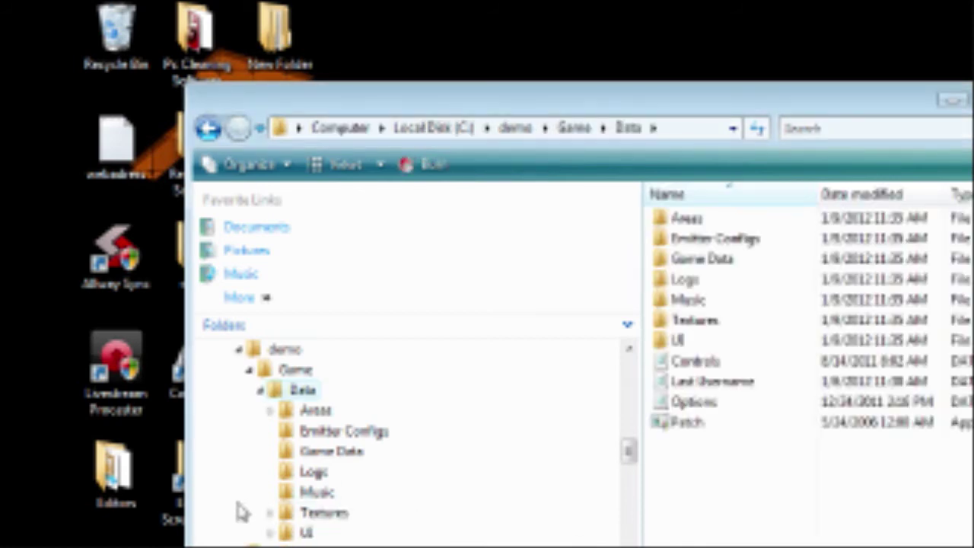
# Delete the original Textures and Music folders from the Data folder in C:\demo\Game
pyautogui.click(324, 514)
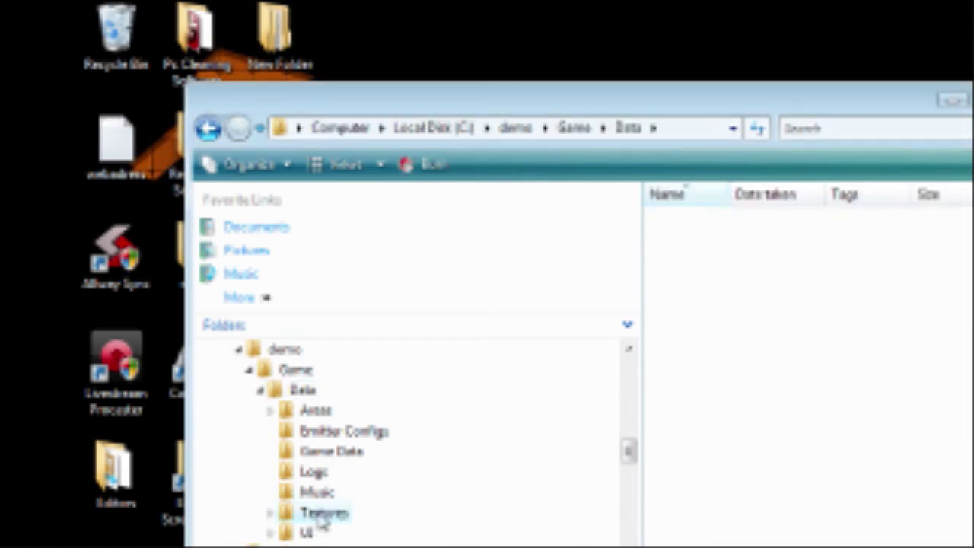
pyautogui.rightClick(323, 515)
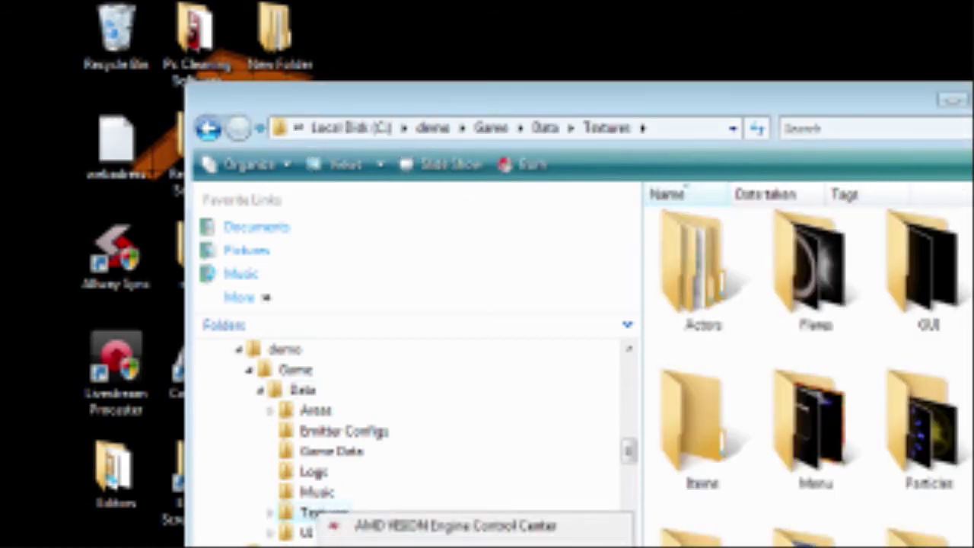
pyautogui.press('d')
pyautogui.press('Return')
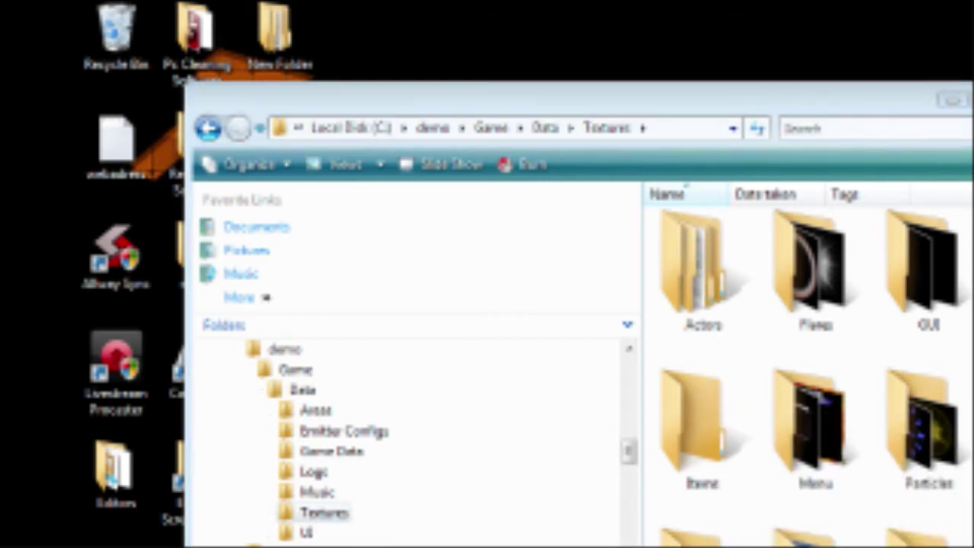
pyautogui.click(319, 494)
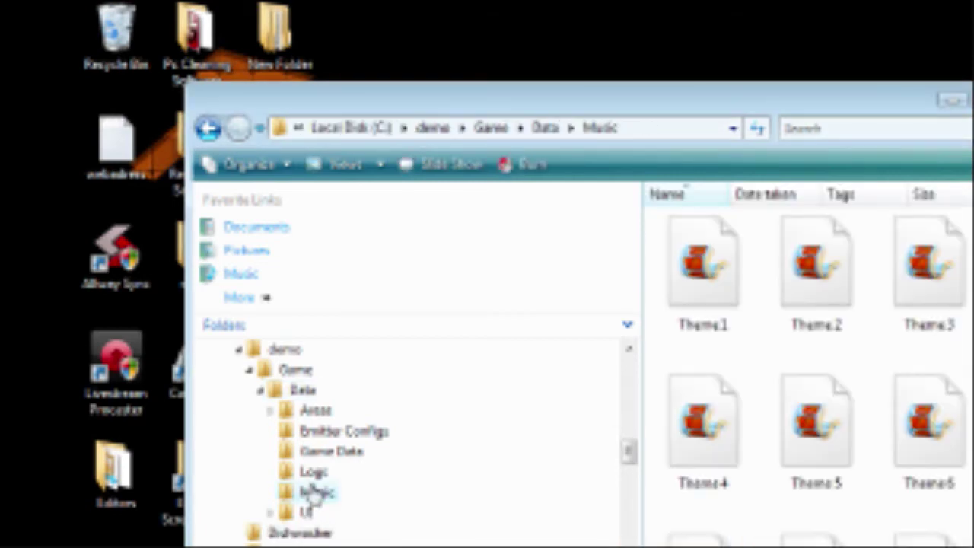
pyautogui.rightClick(312, 495)
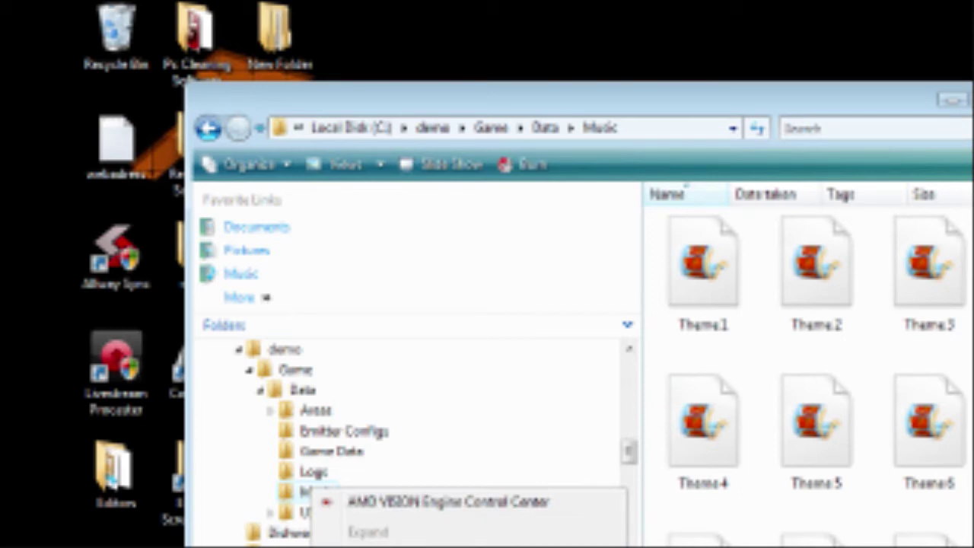
pyautogui.press('d')
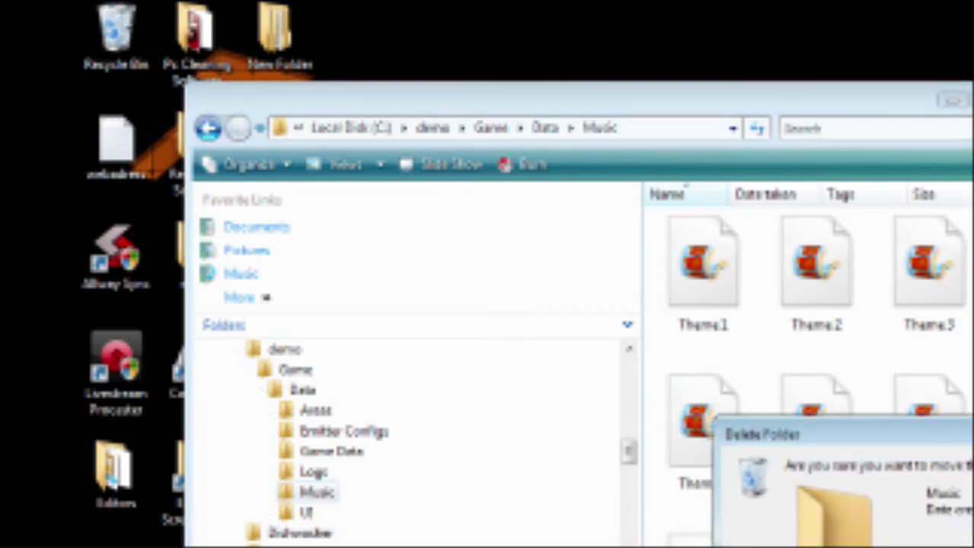
pyautogui.press('Return')
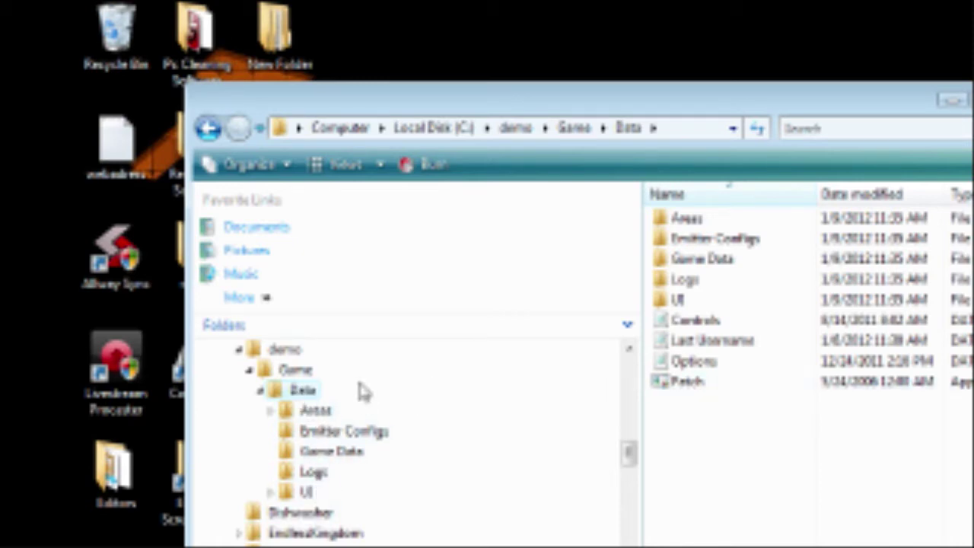
# Return to MoleBox and turn on Executable package in the package options
pyautogui.click(297, 370)
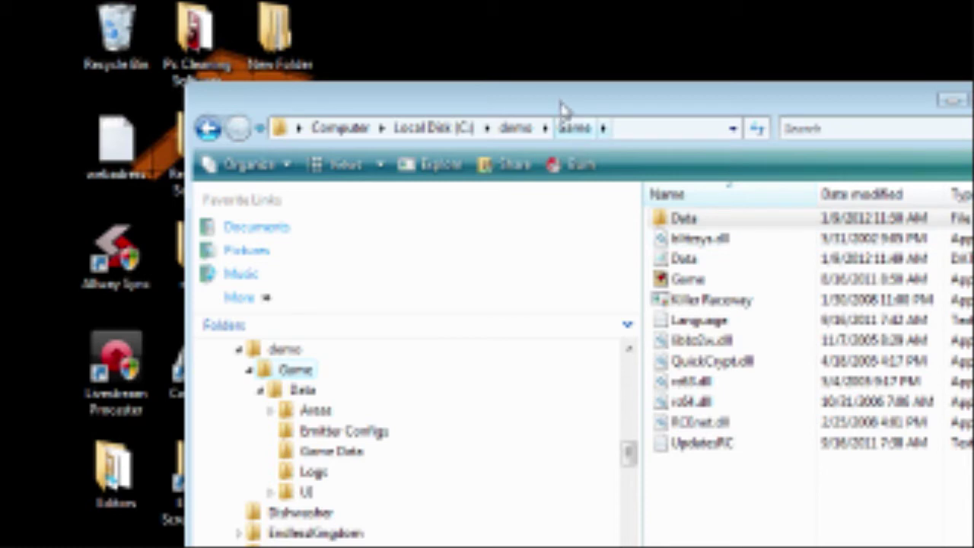
pyautogui.moveTo(548, 99); pyautogui.dragTo(973, 144)
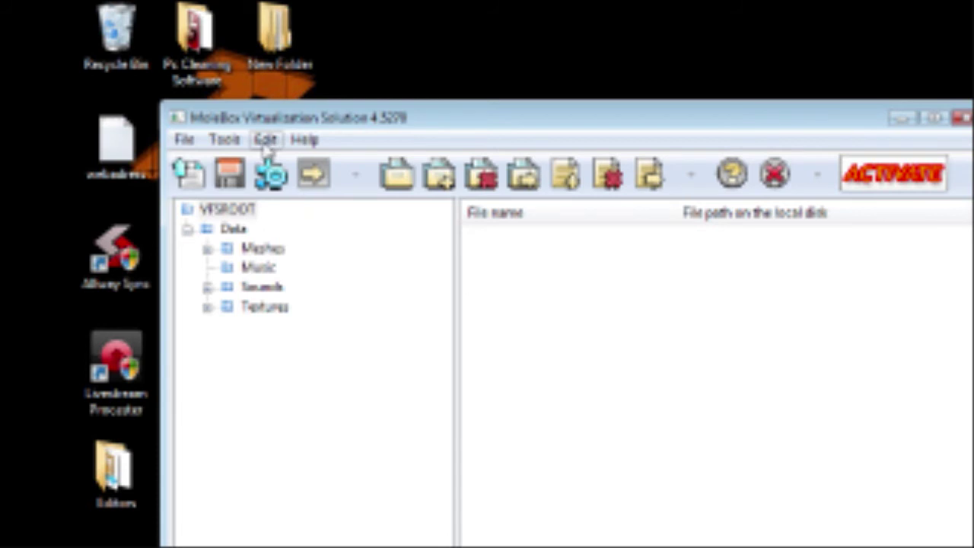
pyautogui.click(225, 142)
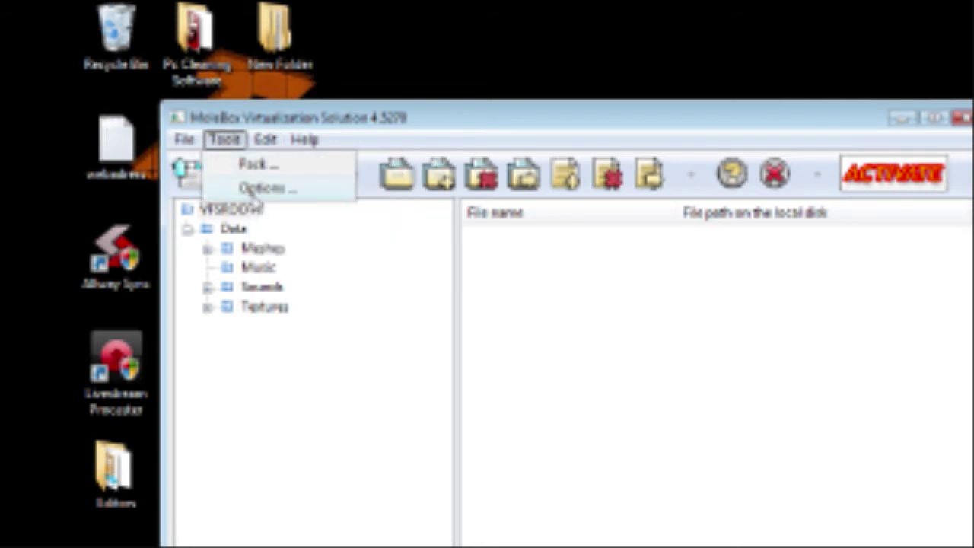
pyautogui.click(256, 192)
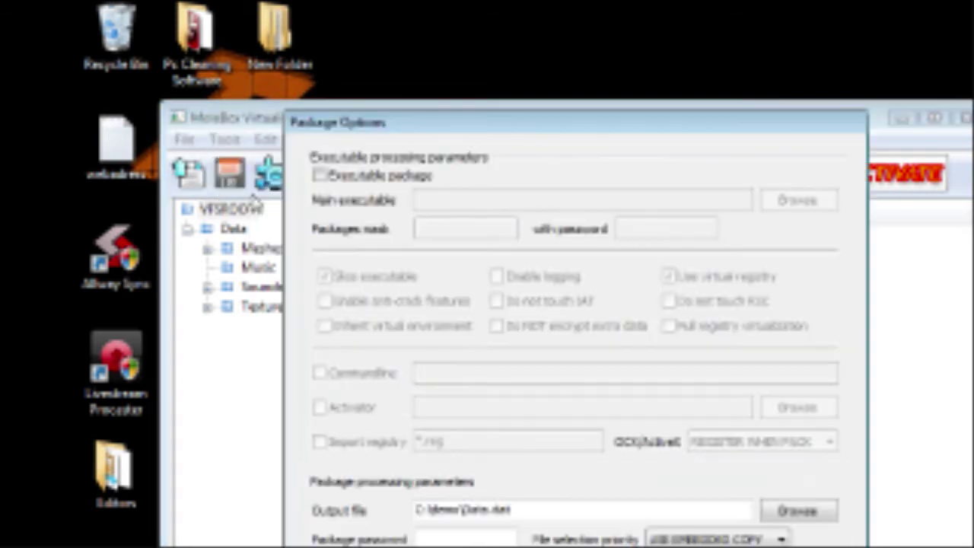
pyautogui.click(319, 176)
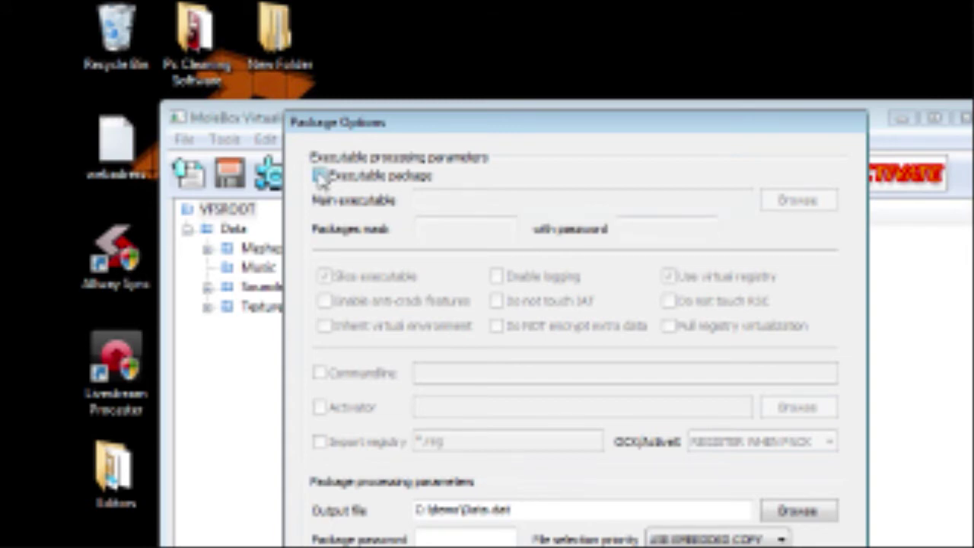
# Select the Game application in C:\demo\Game as the main executable of the package
pyautogui.click(797, 201)
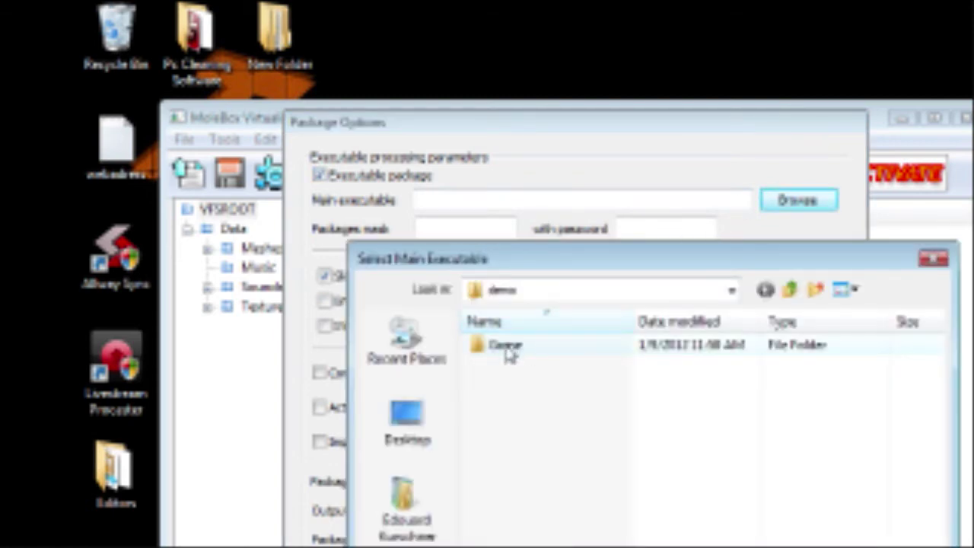
pyautogui.doubleClick(508, 348)
pyautogui.click(524, 367)
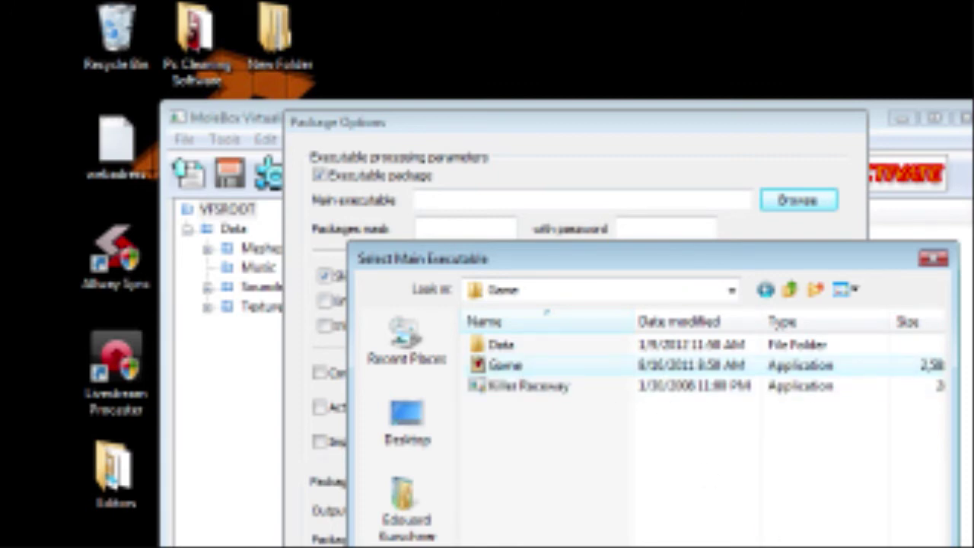
pyautogui.press('Return')
# Set the packages mask to Data.dat in the package options
pyautogui.click(481, 225)
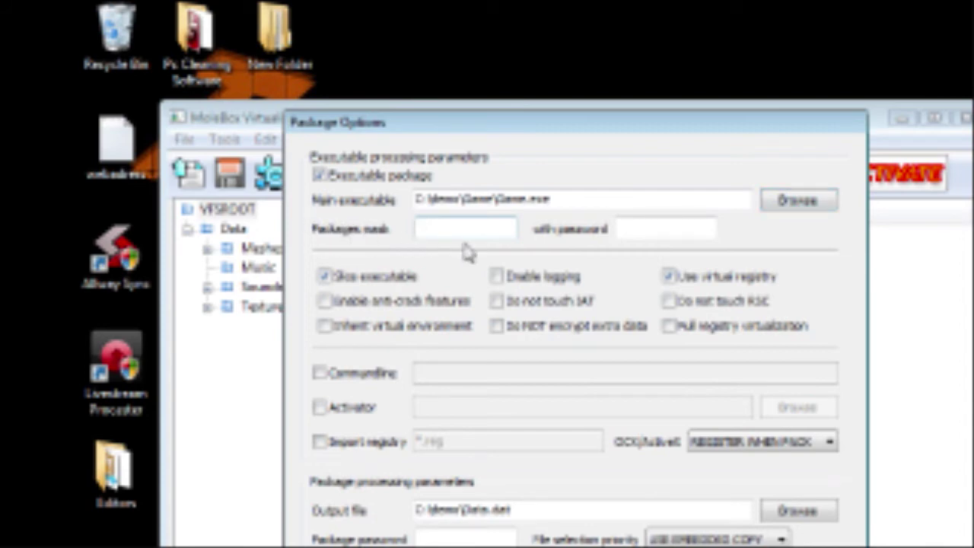
pyautogui.write('Data')
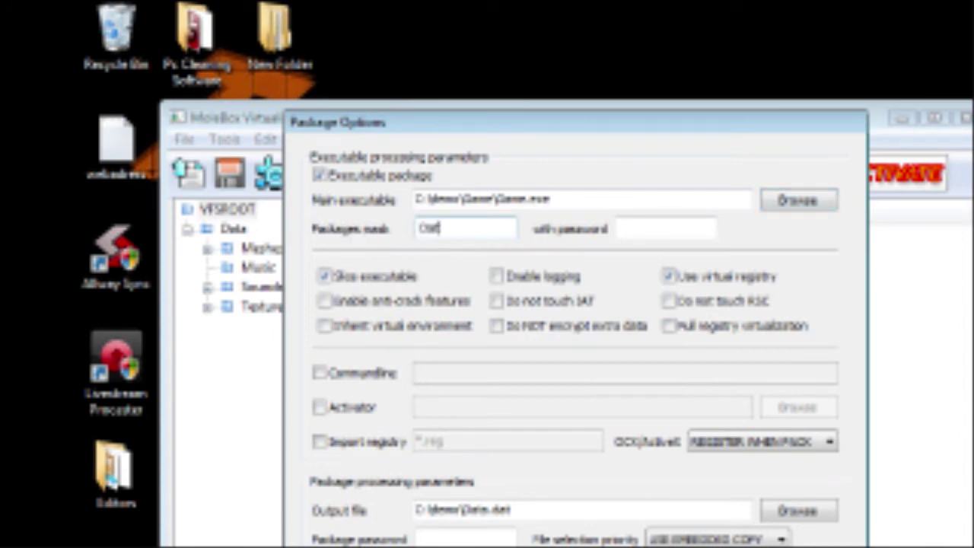
pyautogui.write('.dat')
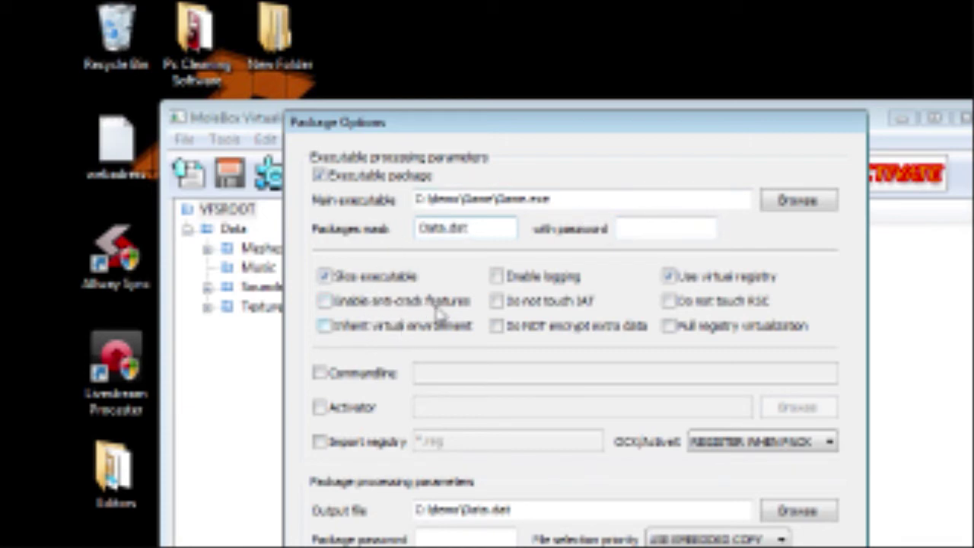
pyautogui.doubleClick(465, 227)
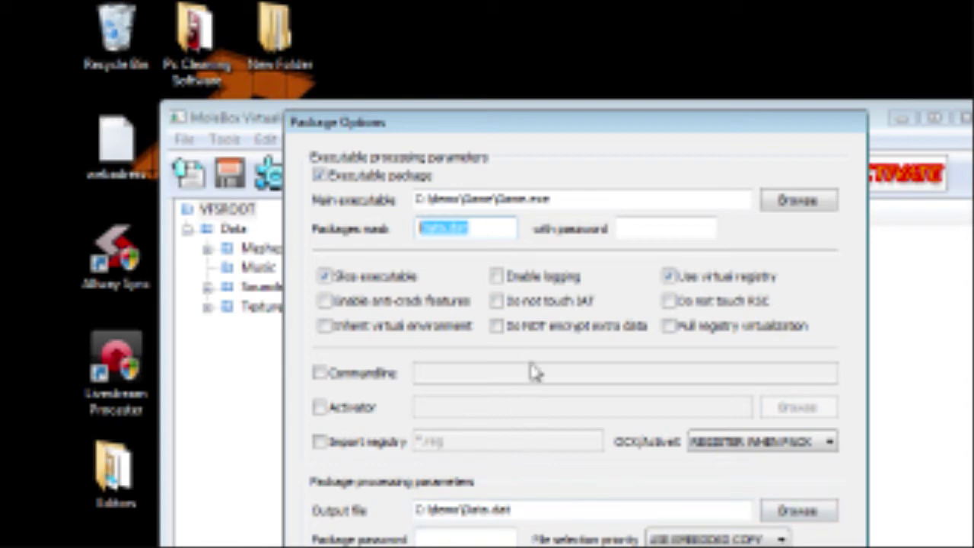
pyautogui.click(647, 546)
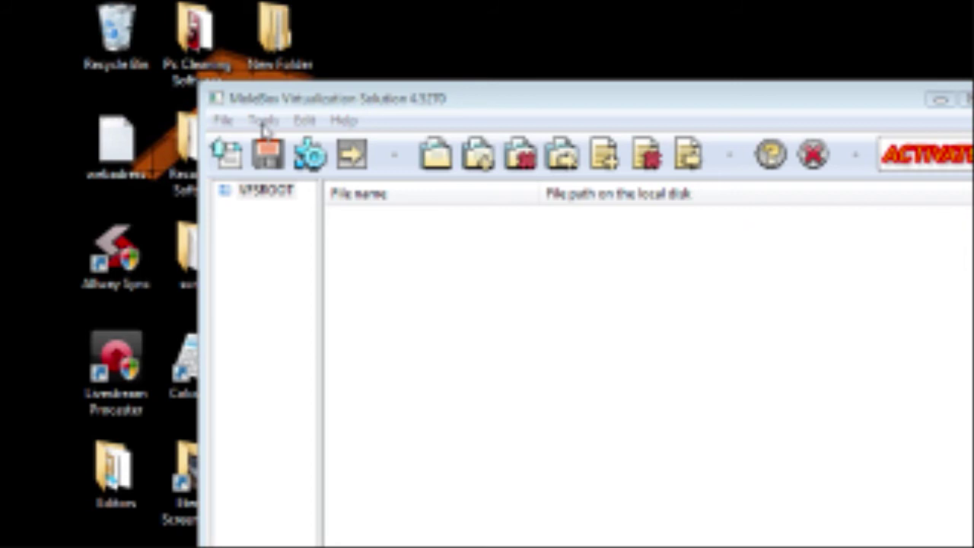
# Add the Game folder from demo on the C: drive, with all its contents, to VFSROOT
pyautogui.click(263, 124)
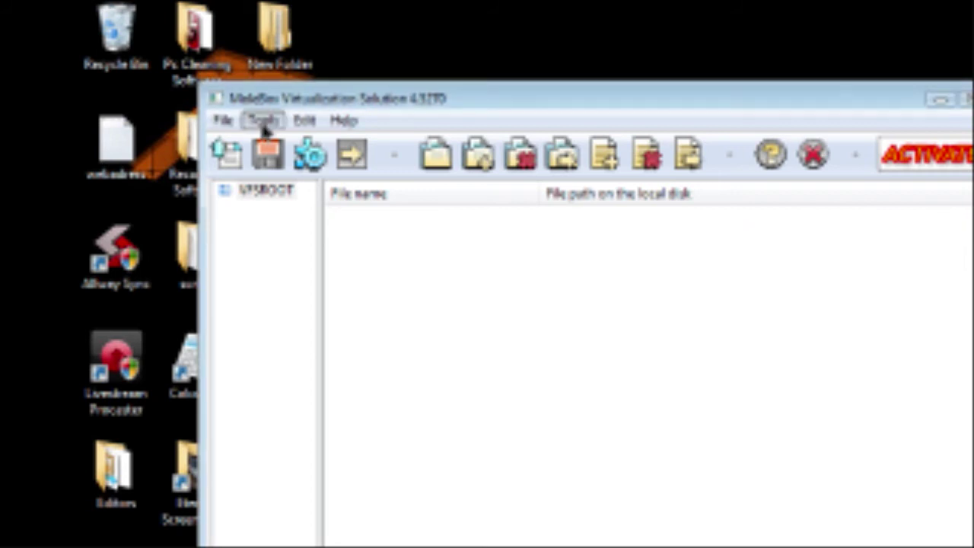
pyautogui.click(459, 101)
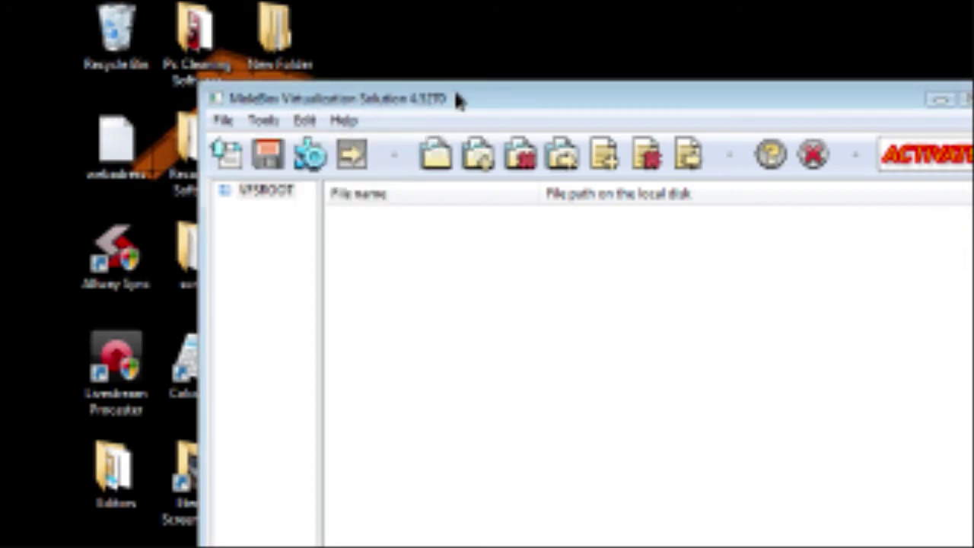
pyautogui.click(304, 120)
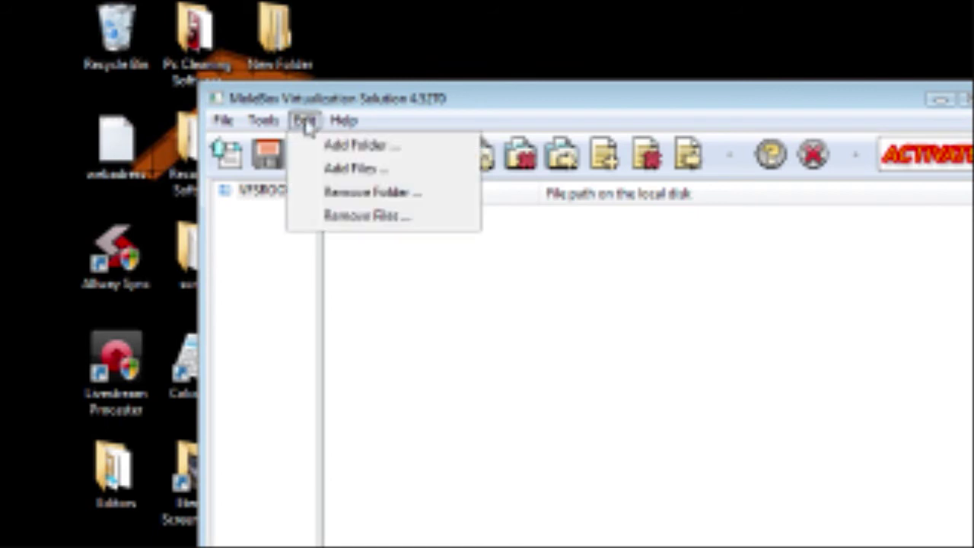
pyautogui.click(335, 144)
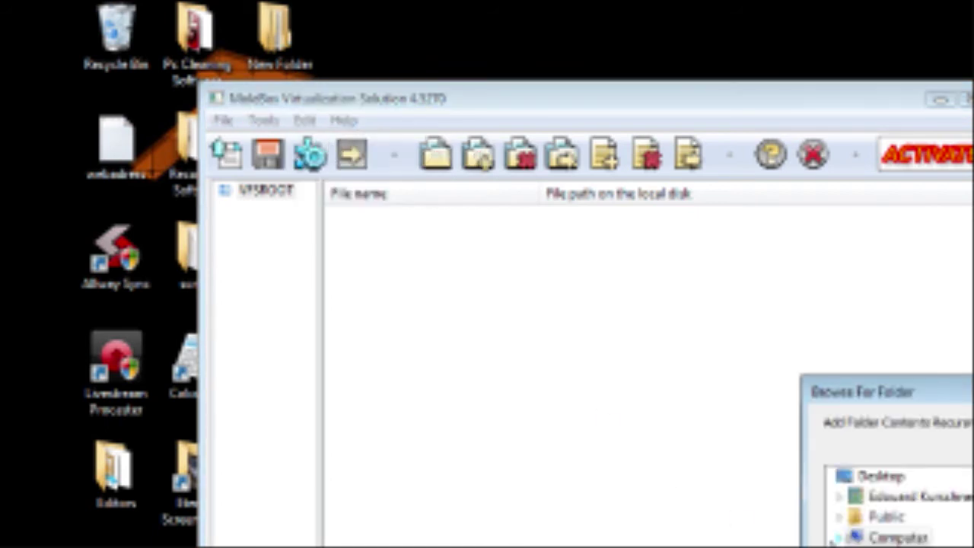
pyautogui.scroll(-10, 898, 506)
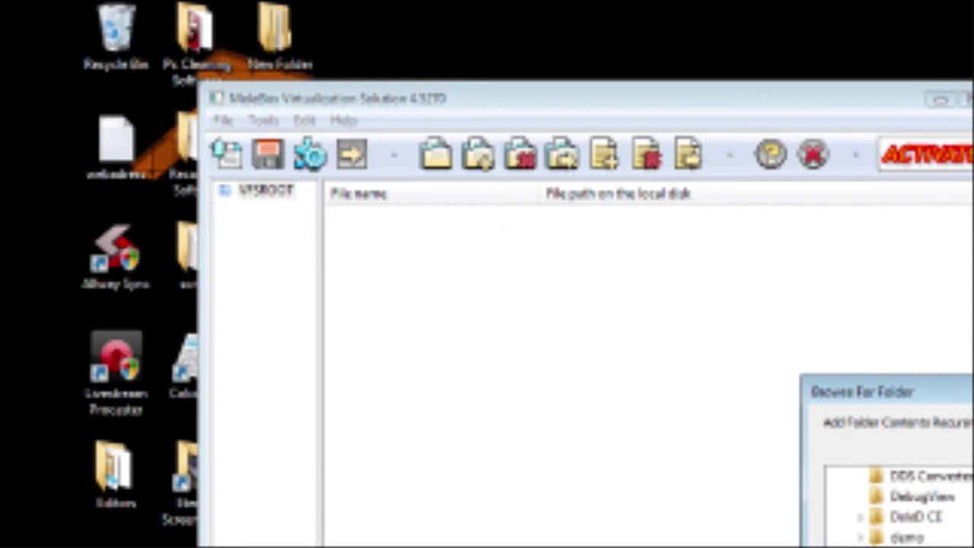
pyautogui.click(860, 537)
pyautogui.click(921, 518)
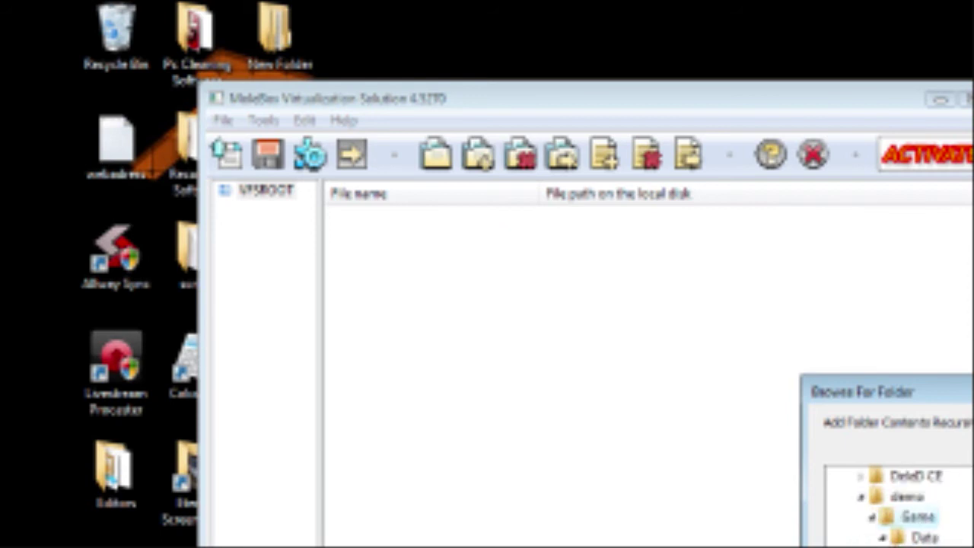
pyautogui.press('Return')
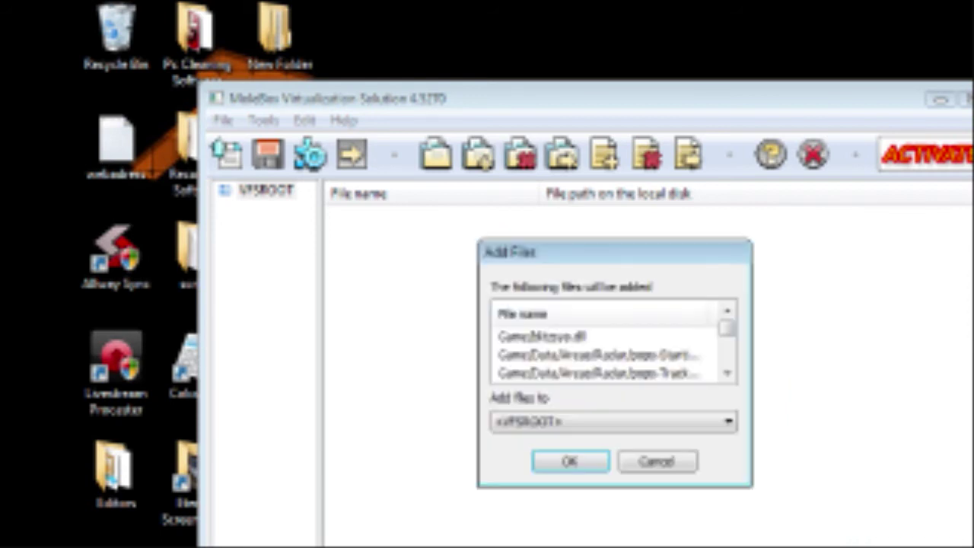
pyautogui.click(571, 472)
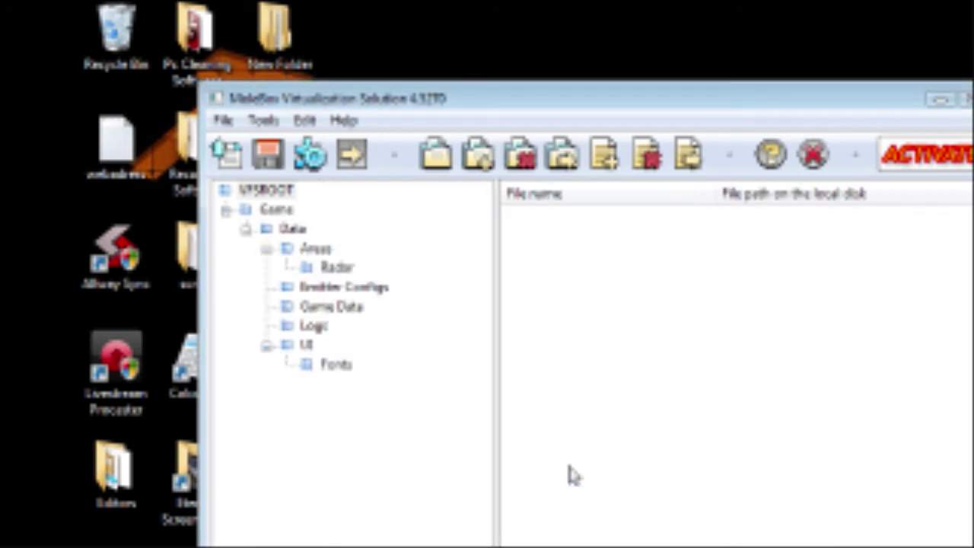
# Try to remove Data.dat from the Game folder with the delete-folder command and accept the deletion
pyautogui.click(277, 213)
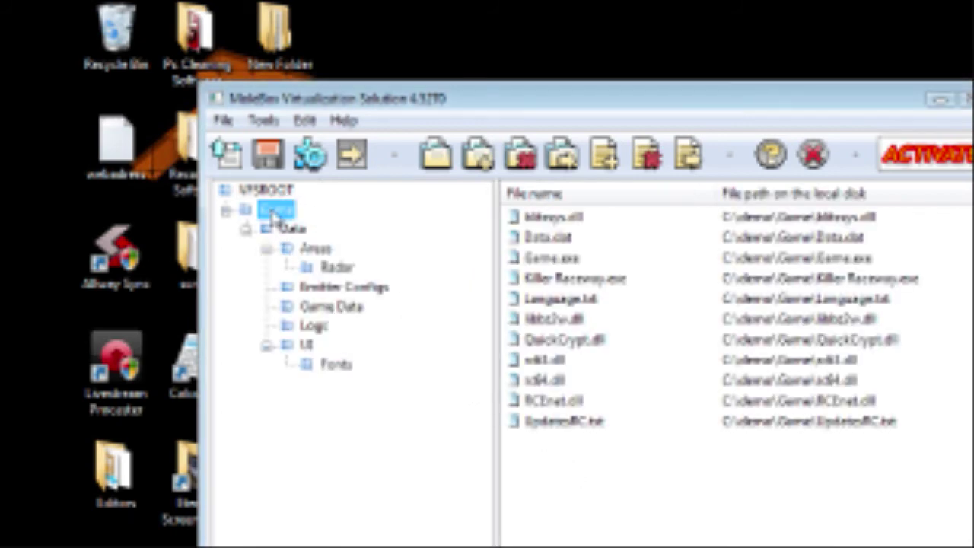
pyautogui.click(553, 239)
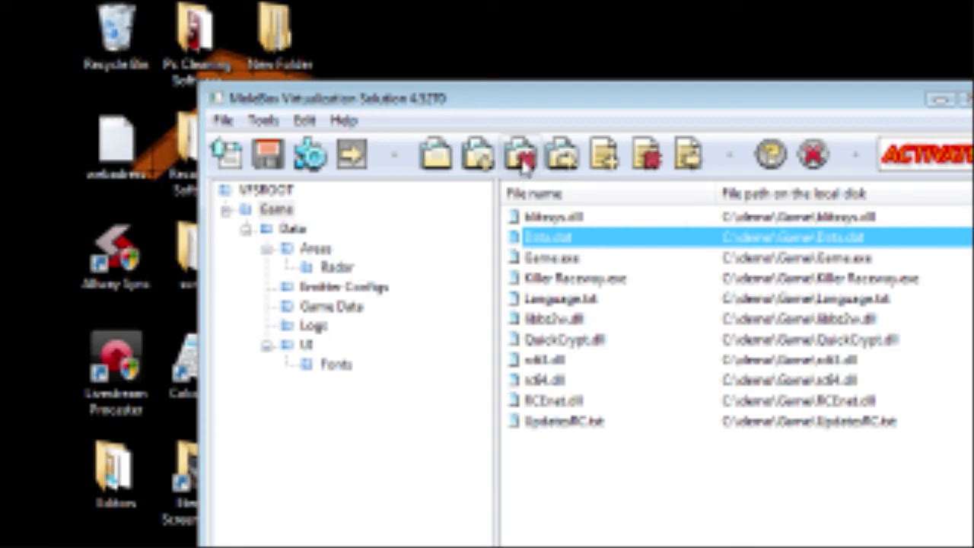
pyautogui.click(522, 162)
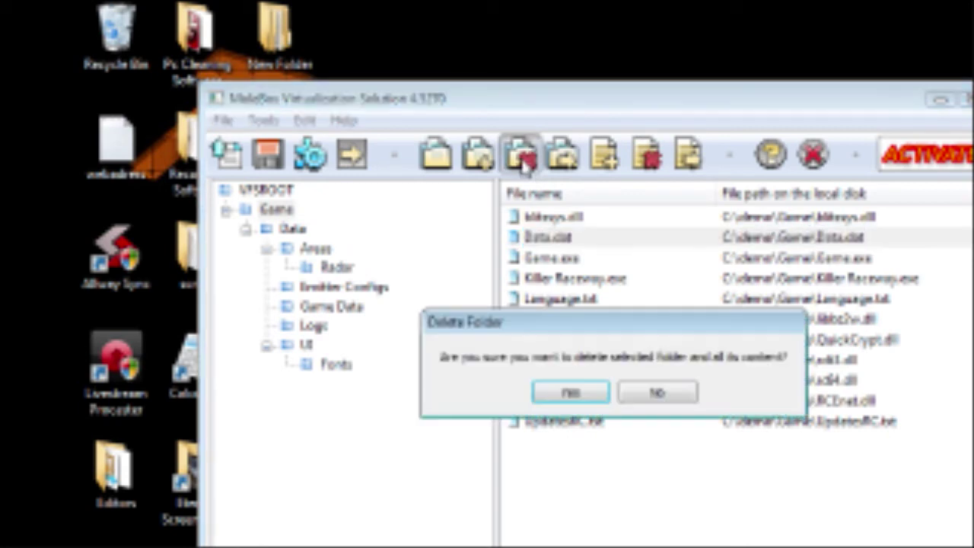
pyautogui.click(571, 395)
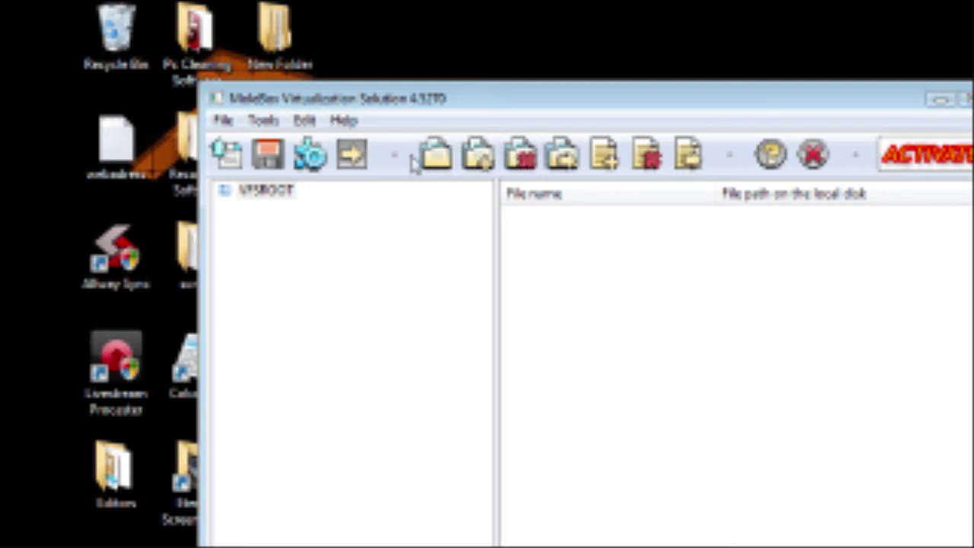
# Add the complete Game folder from C:\demo to VFSROOT again
pyautogui.click(304, 119)
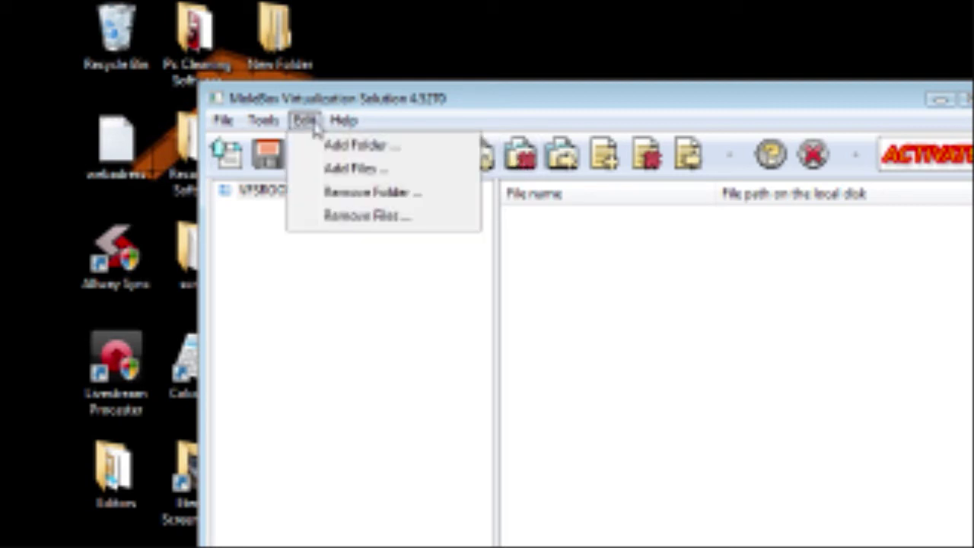
pyautogui.click(335, 146)
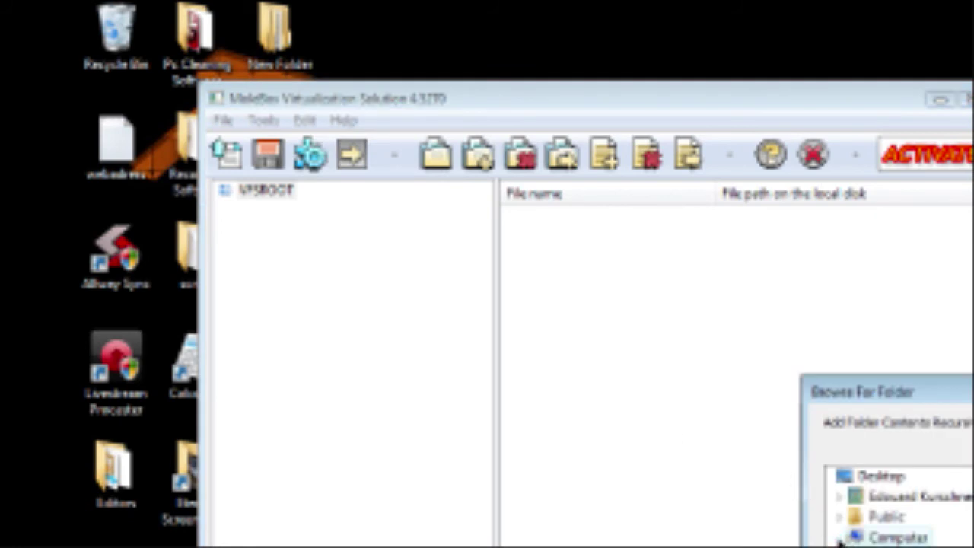
pyautogui.scroll(-2, 898, 506)
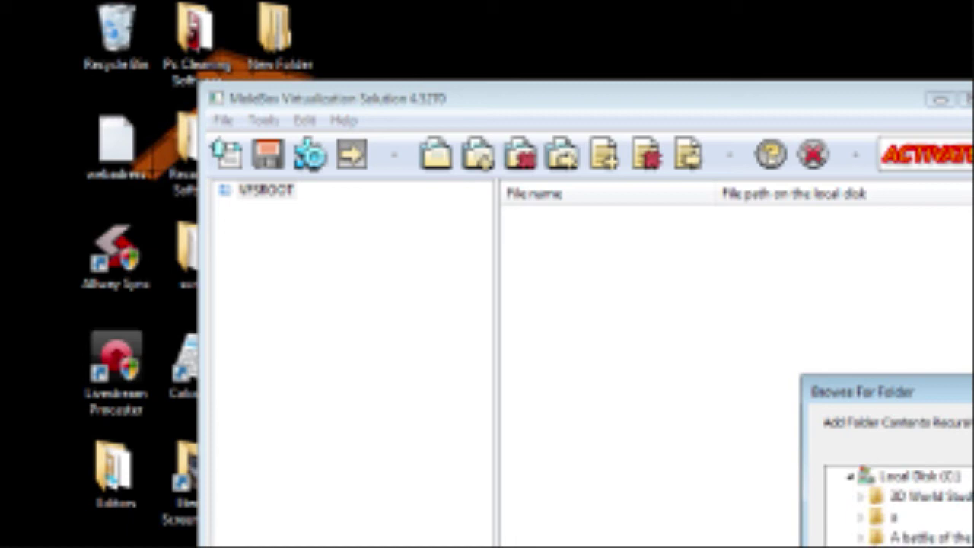
pyautogui.scroll(-5, 898, 506)
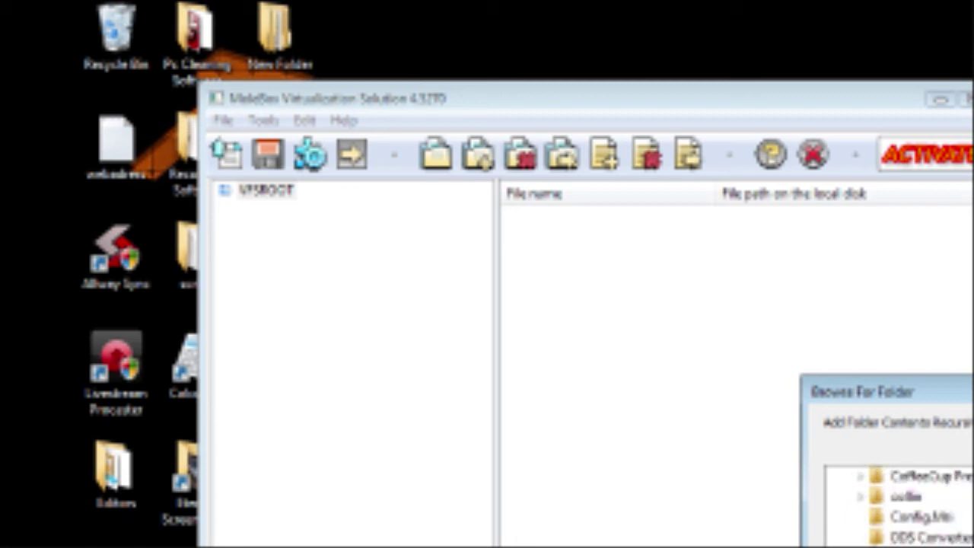
pyautogui.scroll(-2, 898, 506)
pyautogui.click(917, 517)
pyautogui.press('Return')
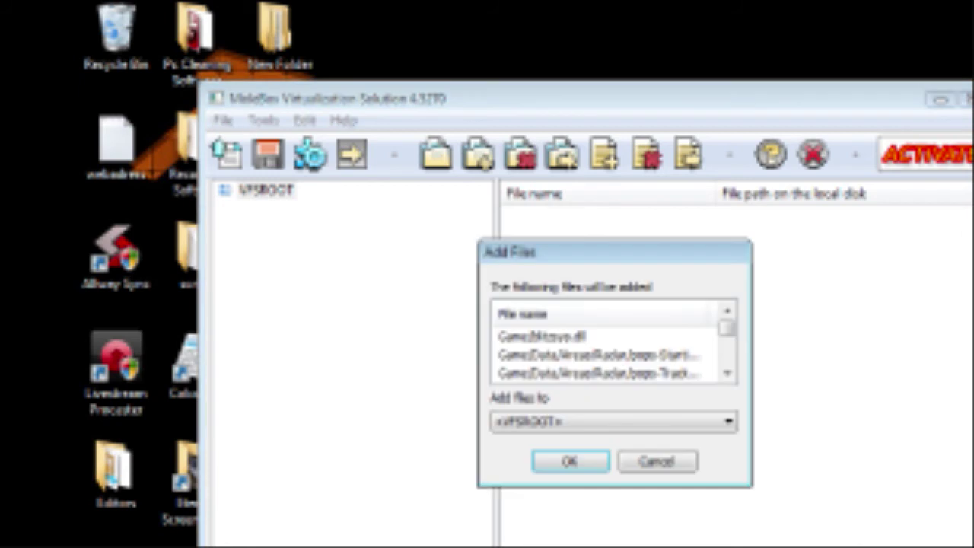
pyautogui.click(572, 465)
# Remove only the Data.dat file from the Game folder in the package contents
pyautogui.click(277, 211)
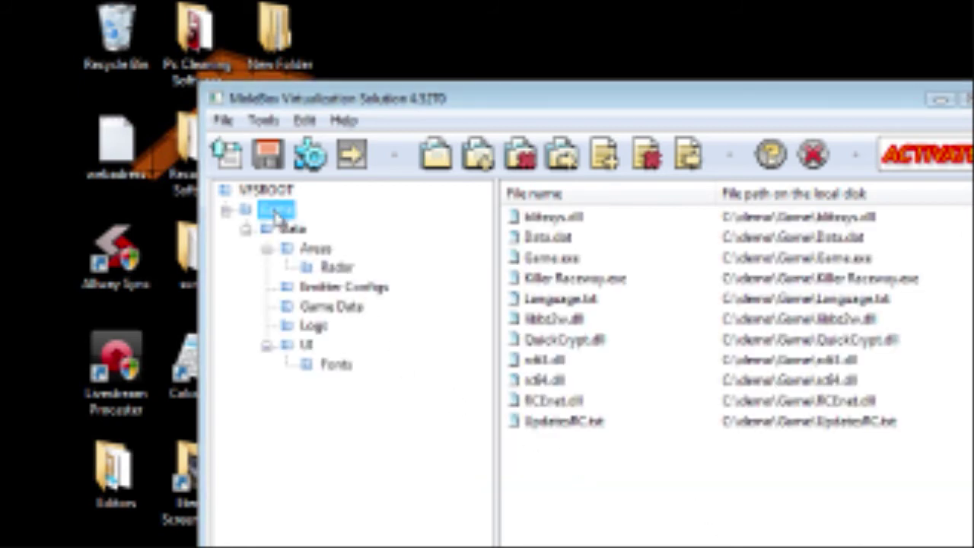
pyautogui.click(556, 239)
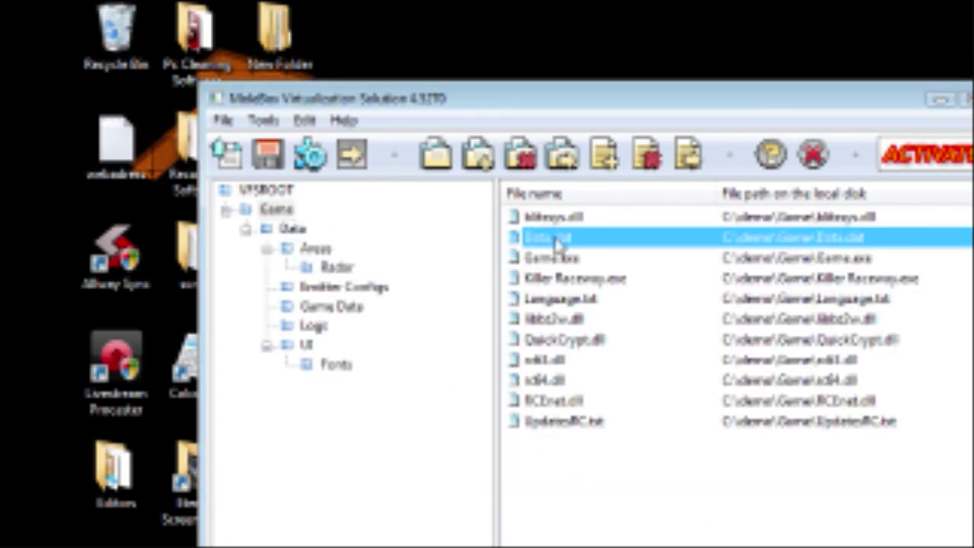
pyautogui.click(653, 165)
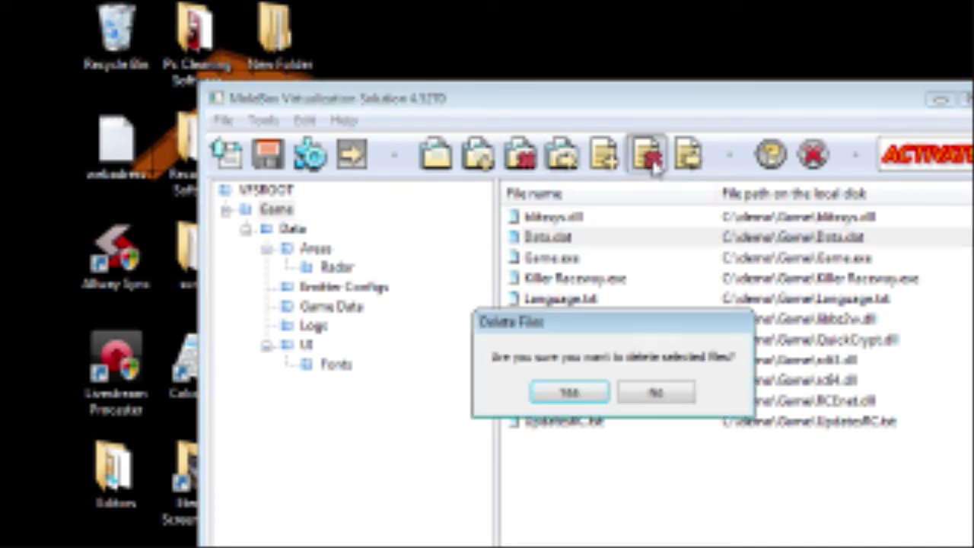
pyautogui.click(573, 392)
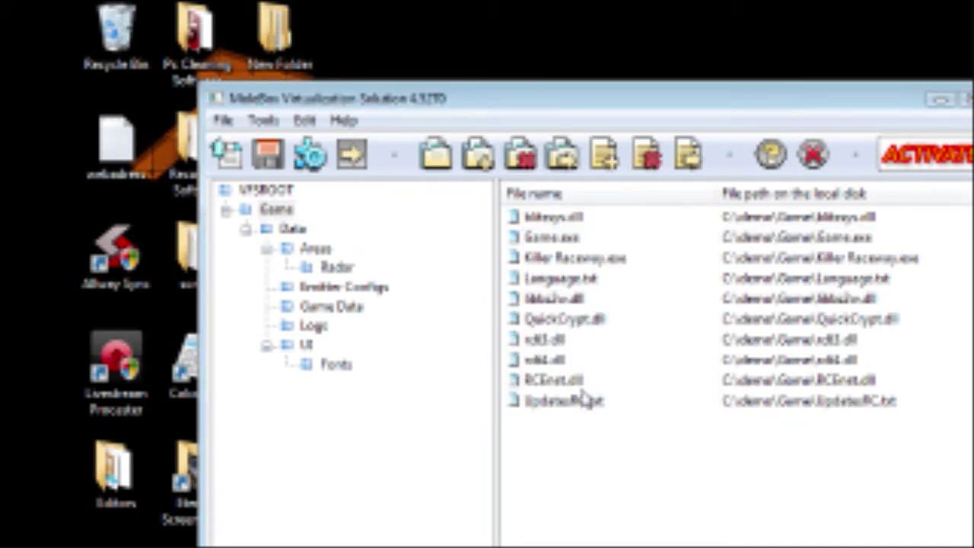
# Collapse the Areas and UI folders under Game's Data folder in the package tree
pyautogui.click(268, 213)
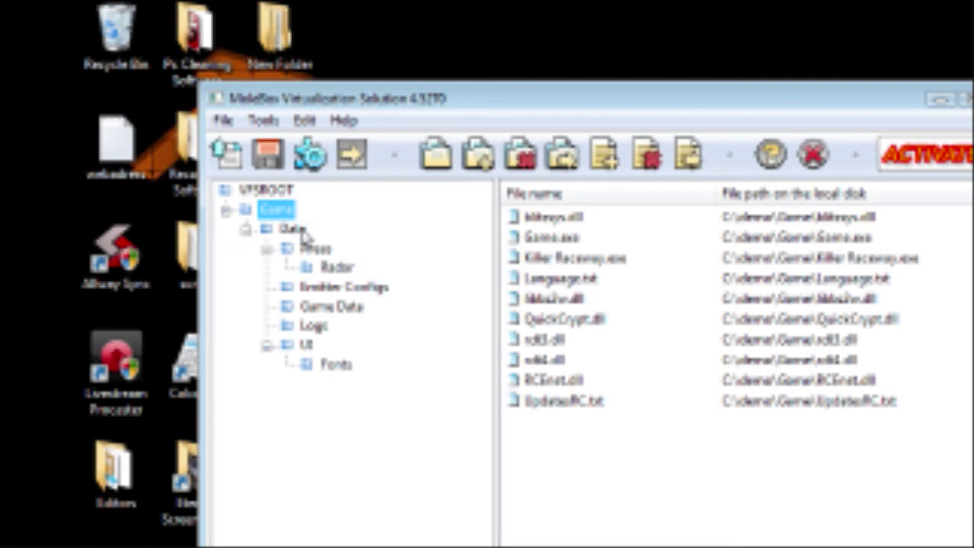
pyautogui.click(266, 250)
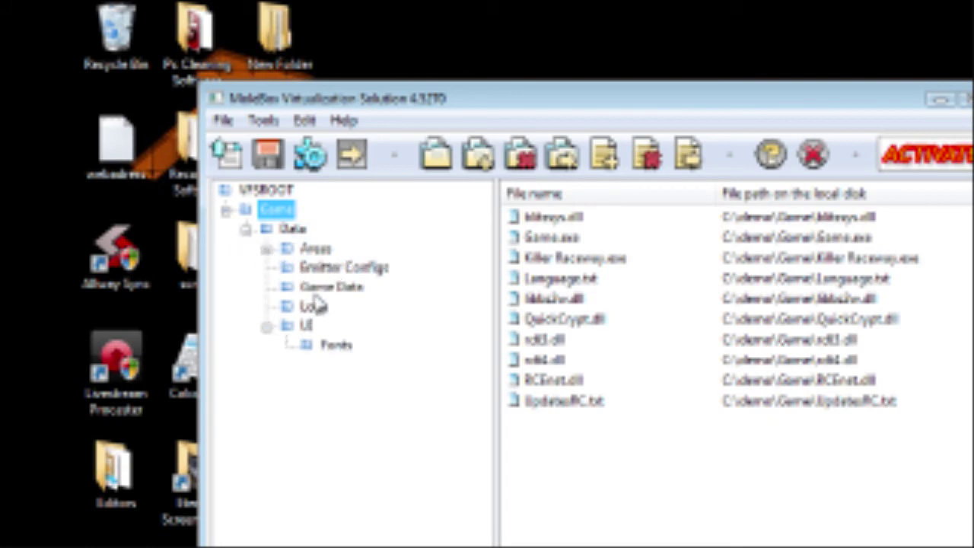
pyautogui.click(263, 328)
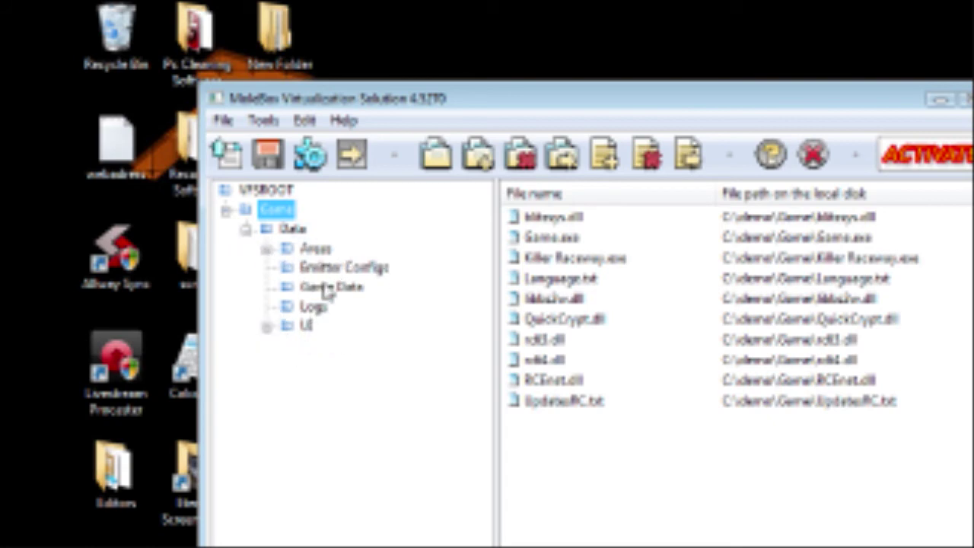
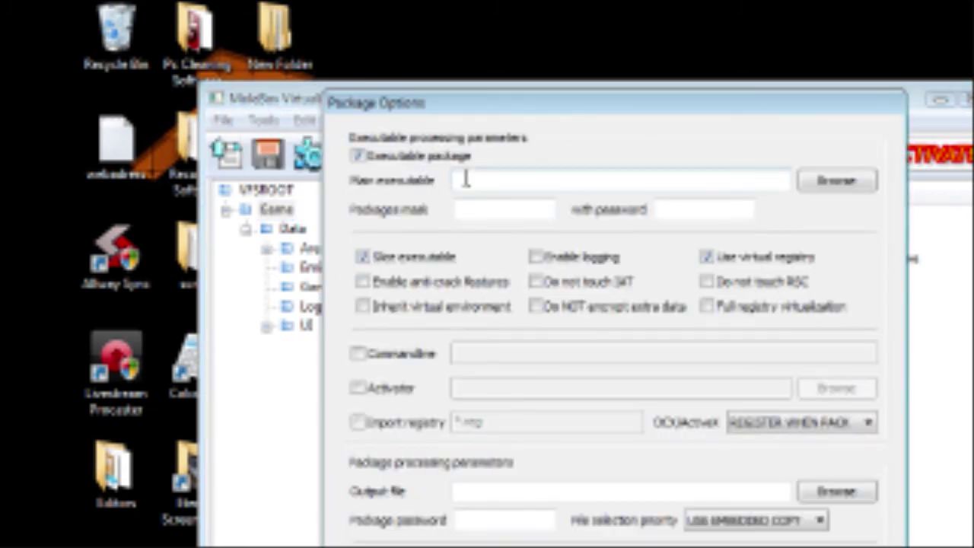
# Set the main executable of the package to the Game application in C:\demo\Game
pyautogui.click(844, 182)
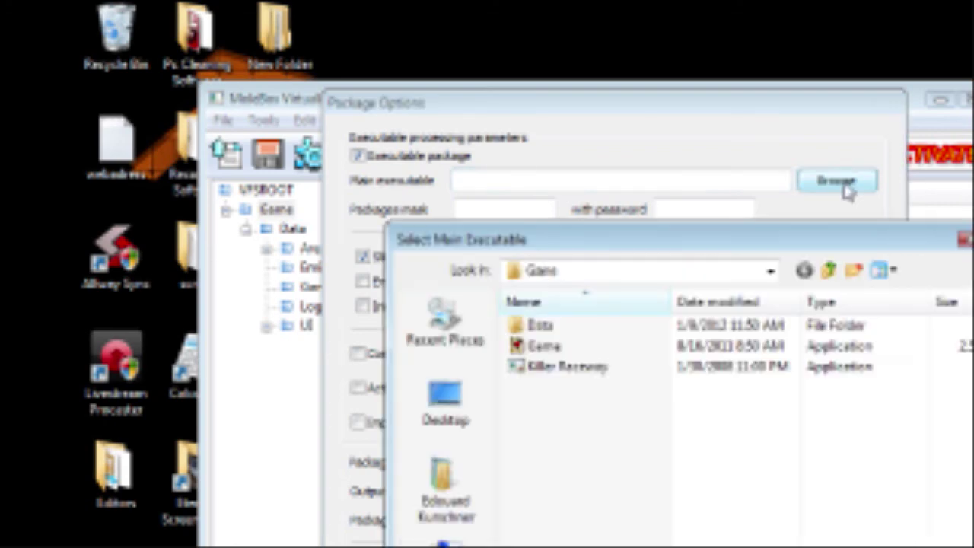
pyautogui.doubleClick(548, 352)
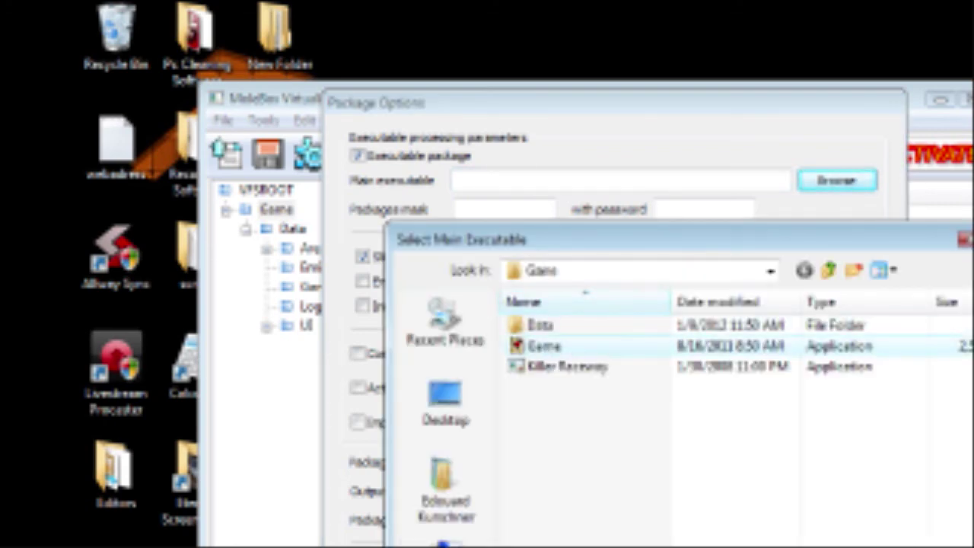
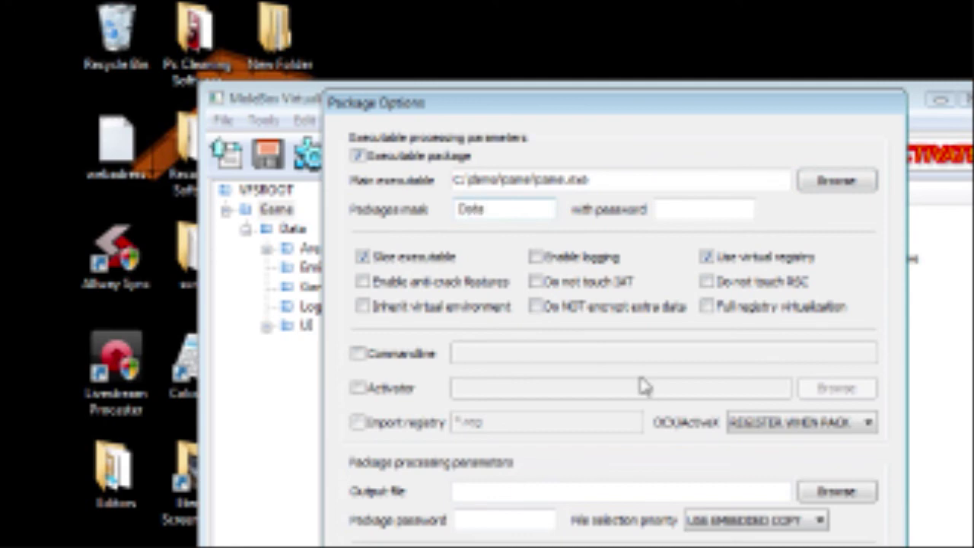
# Set the packages mask to Data.dat, output to C:\demo\Game\mygame.exe, and enable anti-crack features, inherited virtual environment and full registry virtualization
pyautogui.write('dat')
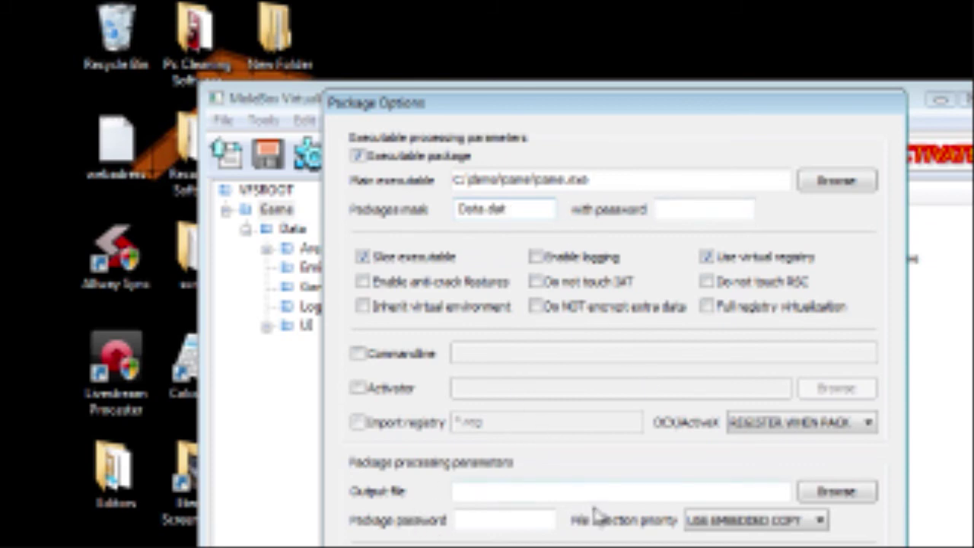
pyautogui.click(816, 495)
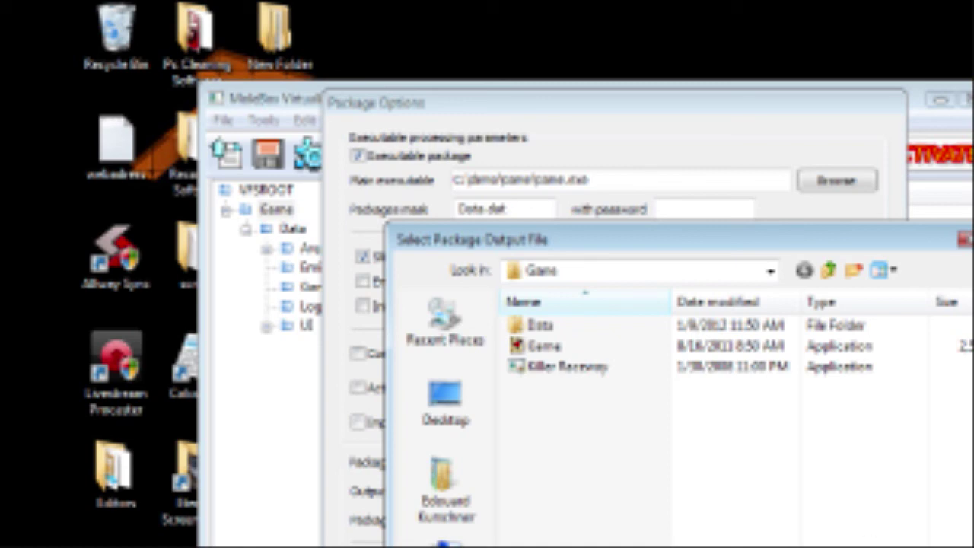
pyautogui.press('Return')
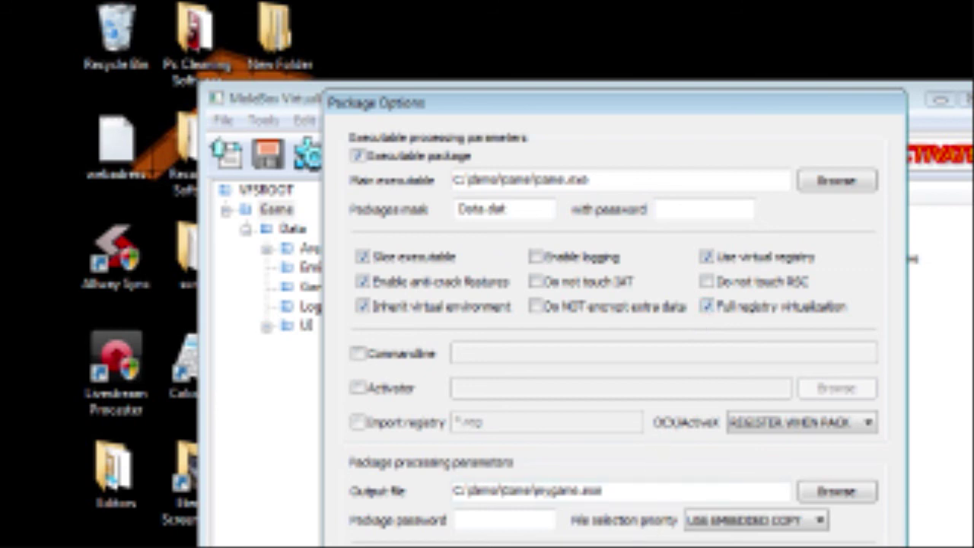
pyautogui.press('Return')
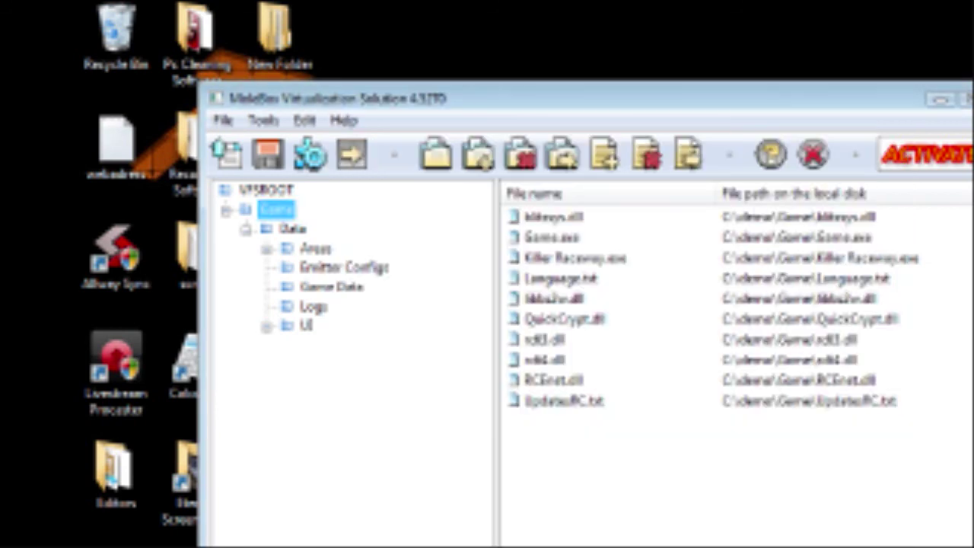
# Pack the game into the output executable and exit MoleBox without saving the package configuration
pyautogui.click(352, 154)
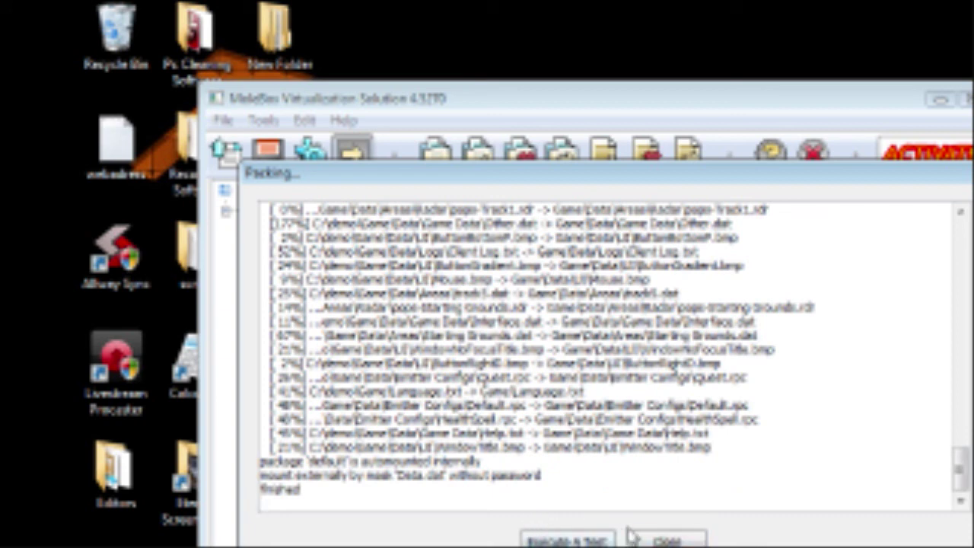
pyautogui.click(668, 541)
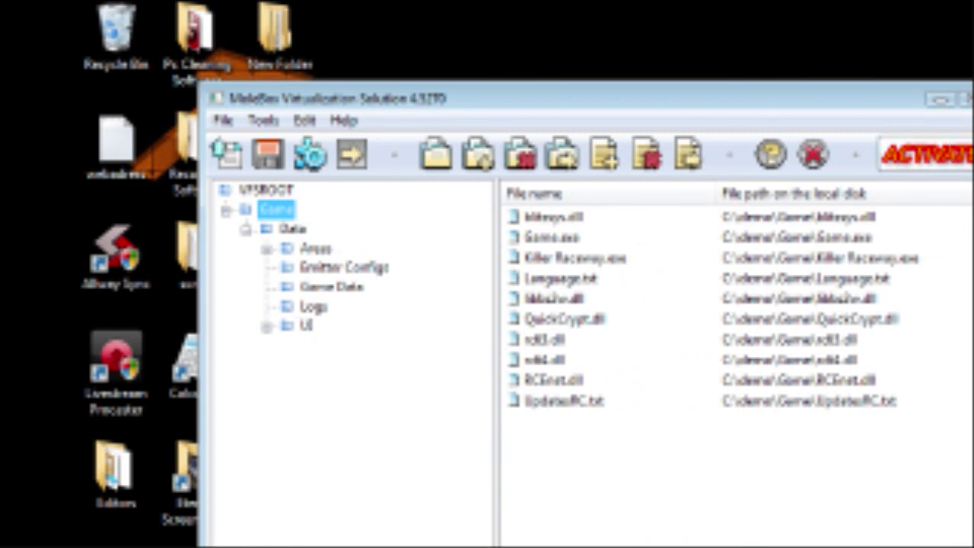
pyautogui.hotkey('alt', 'F4')
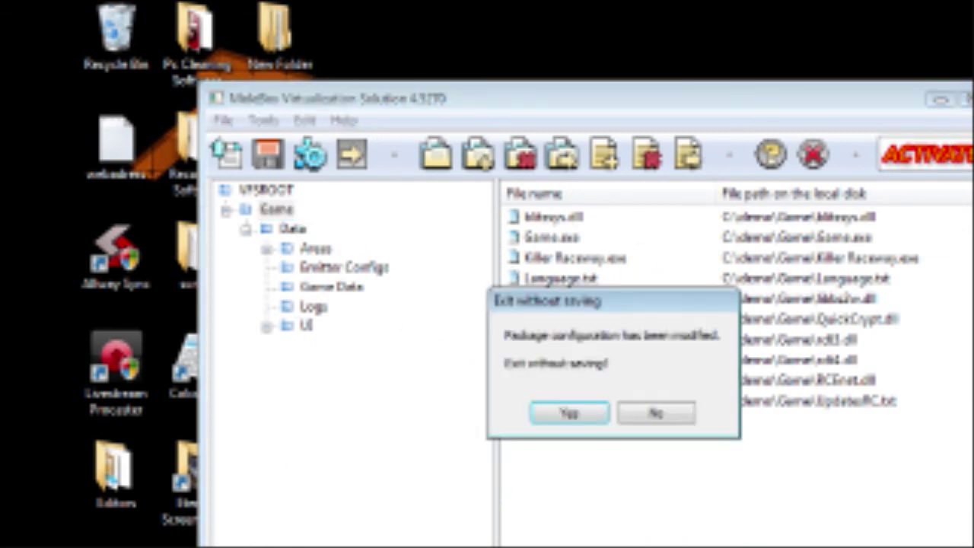
pyautogui.click(570, 414)
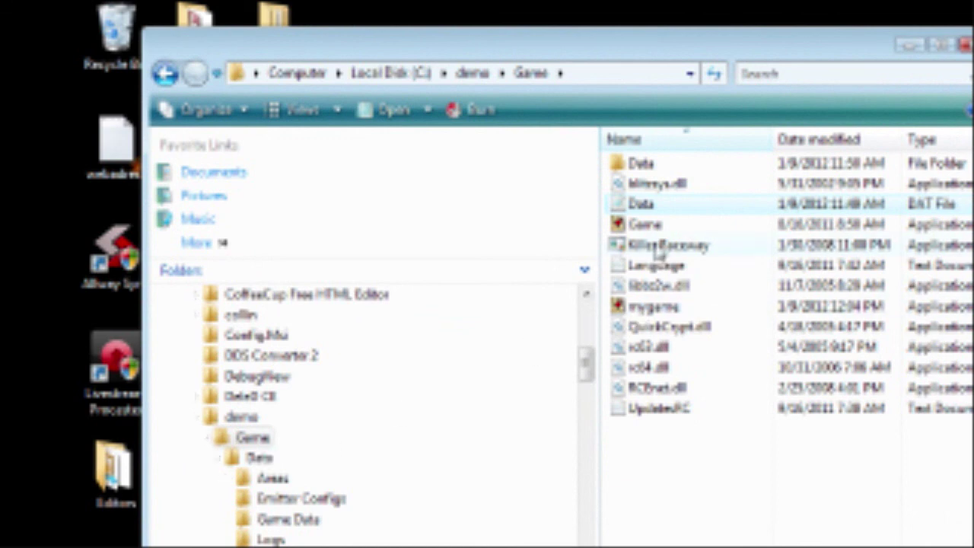
# Test the packed mygame application from C:\demo\Game in Windows Explorer, dismissing the startup notice and quitting from the game's main menu
pyautogui.click(644, 227)
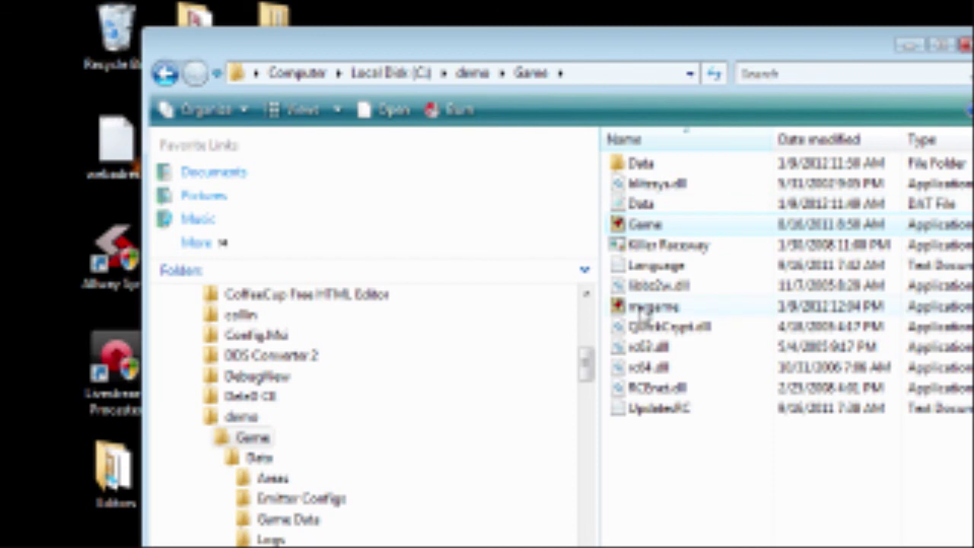
pyautogui.doubleClick(643, 307)
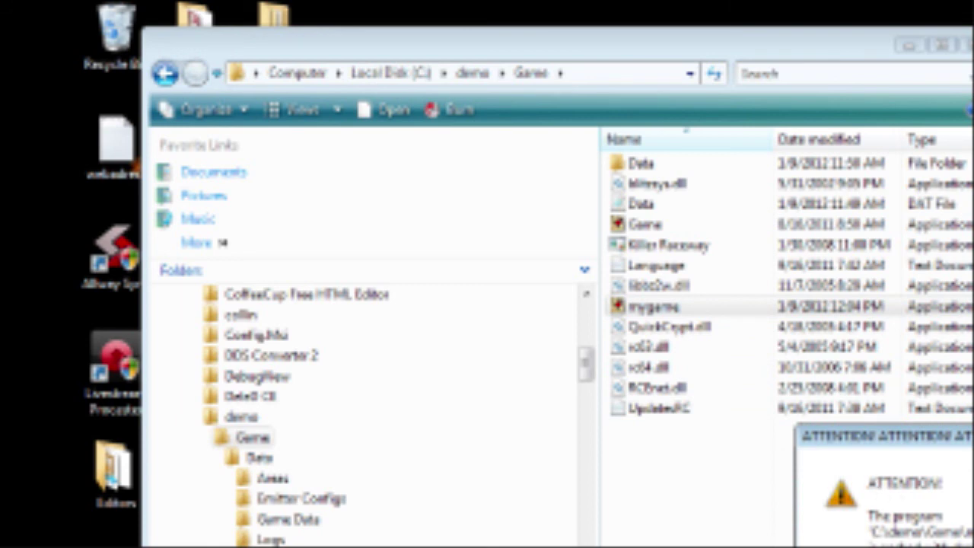
pyautogui.press('Return')
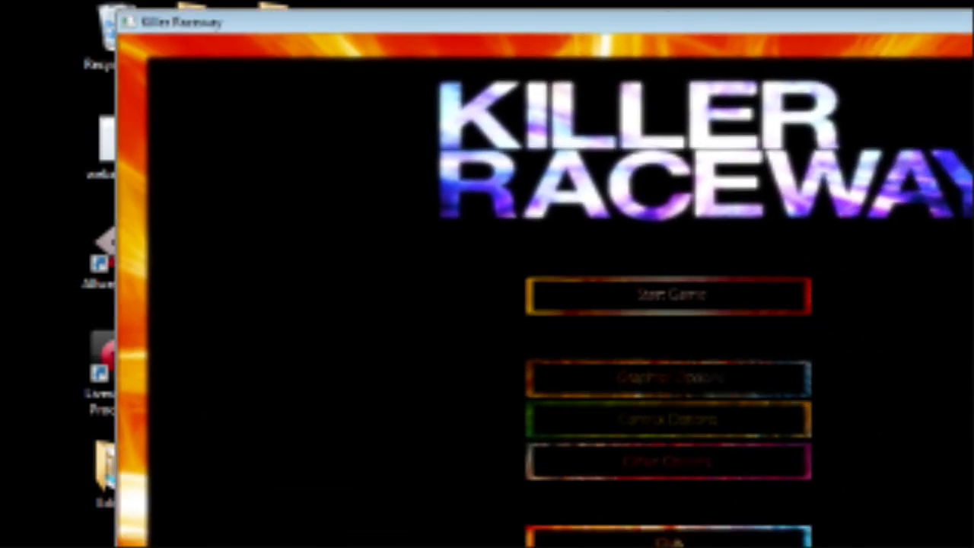
pyautogui.click(674, 536)
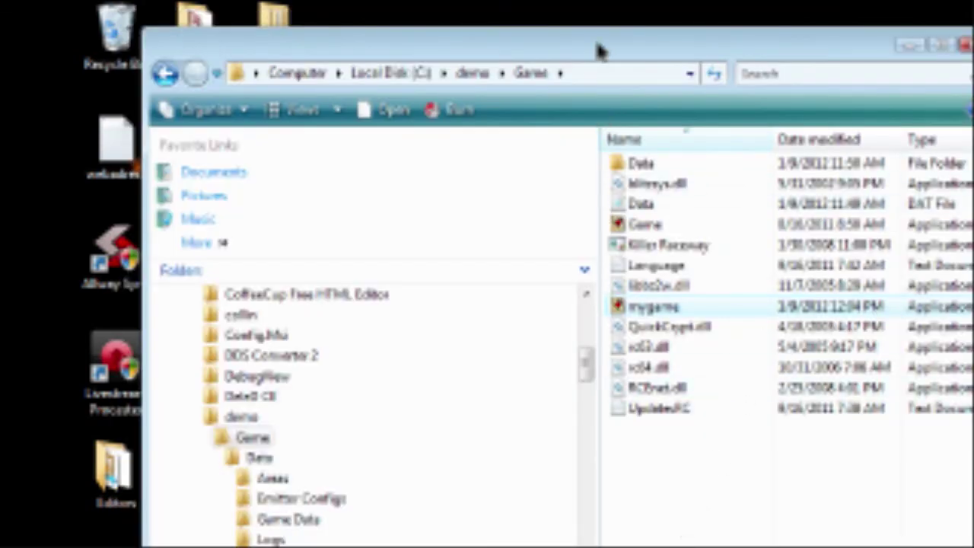
pyautogui.moveTo(599, 51); pyautogui.dragTo(628, 61)
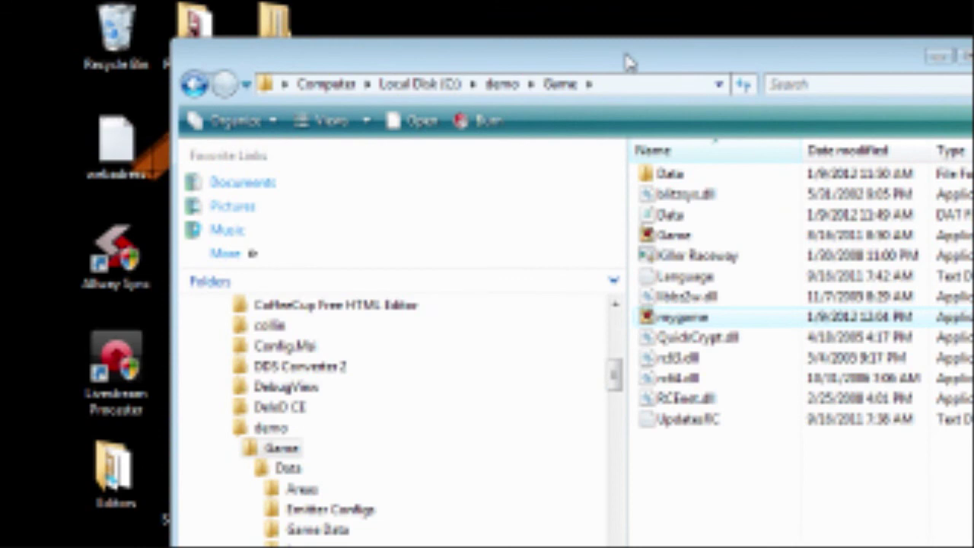